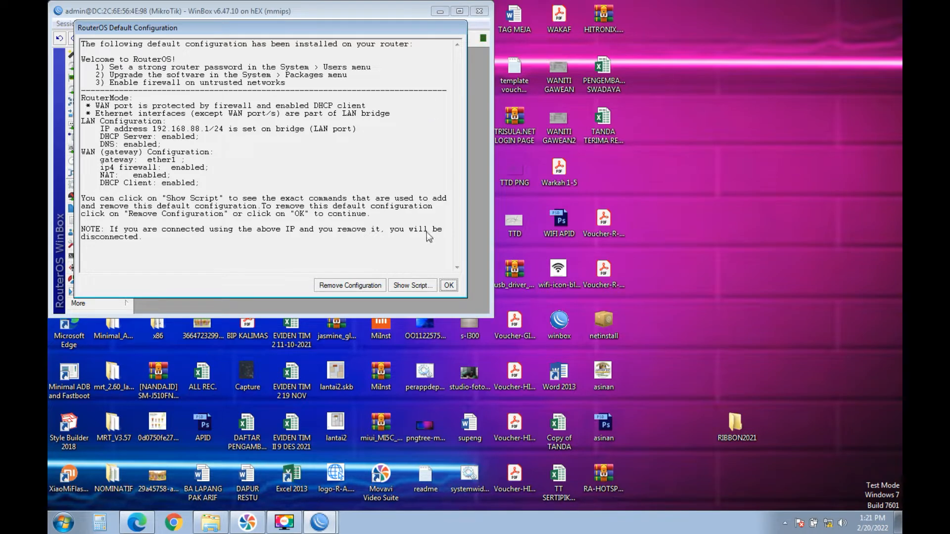
Step: Remove the router's default configuration, maximize the window, and reconnect to the router
click(341, 286)
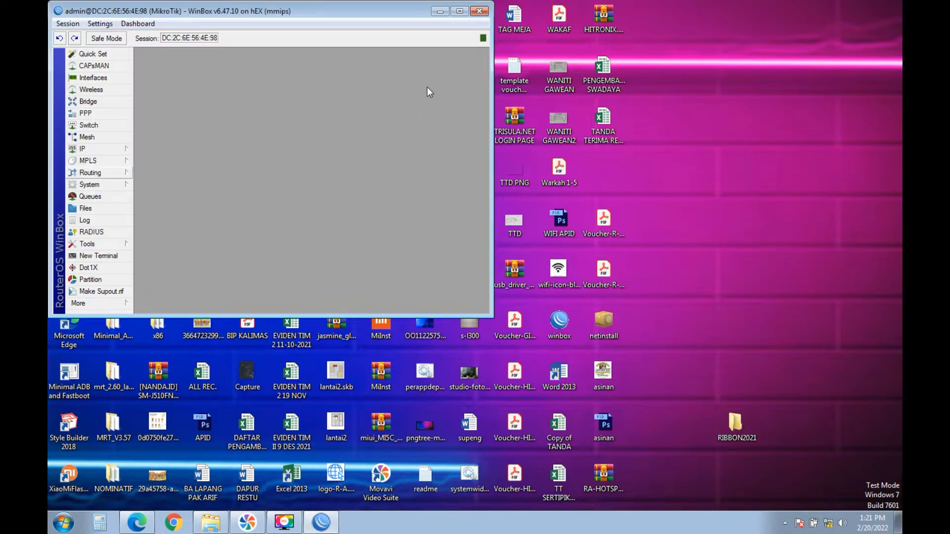
click(462, 10)
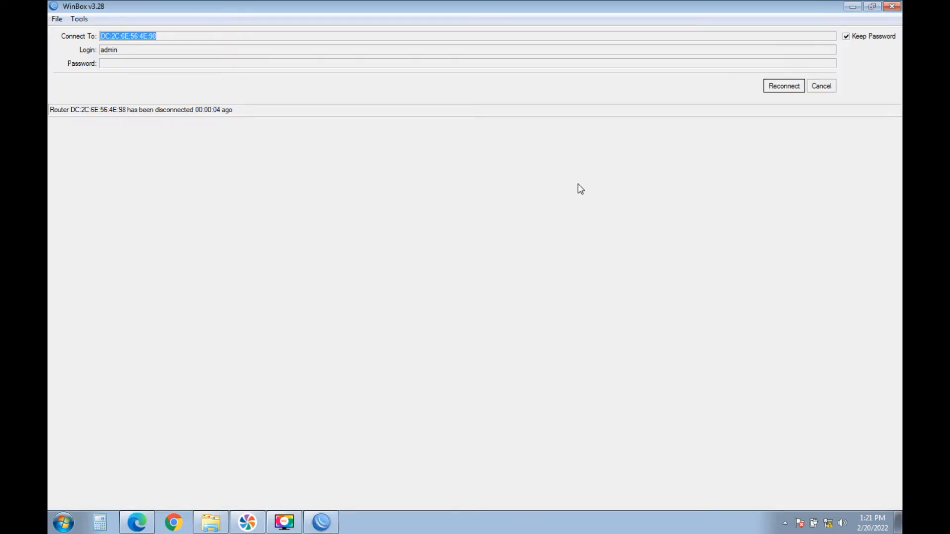
click(772, 88)
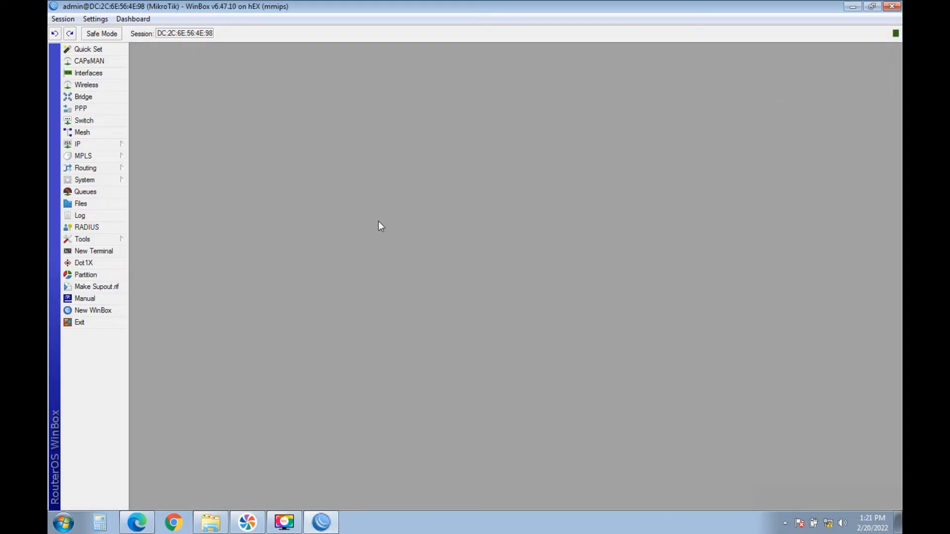
Step: Rename the ether1 interface to INTERNET
click(89, 73)
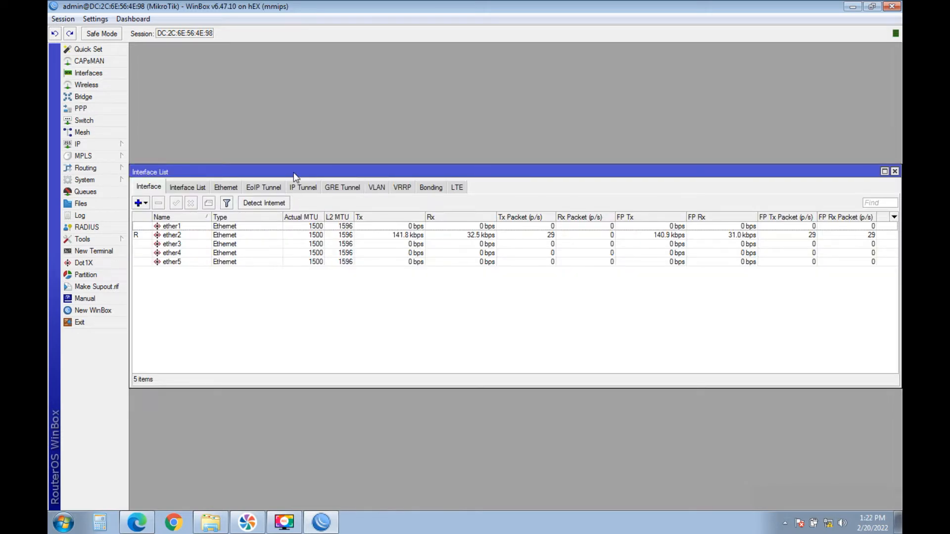
drag(293, 172, 312, 130)
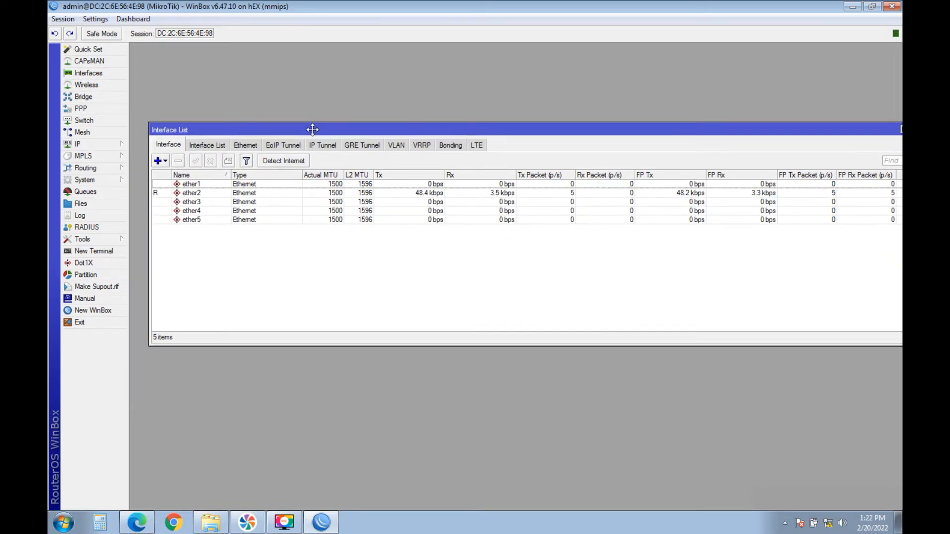
click(197, 184)
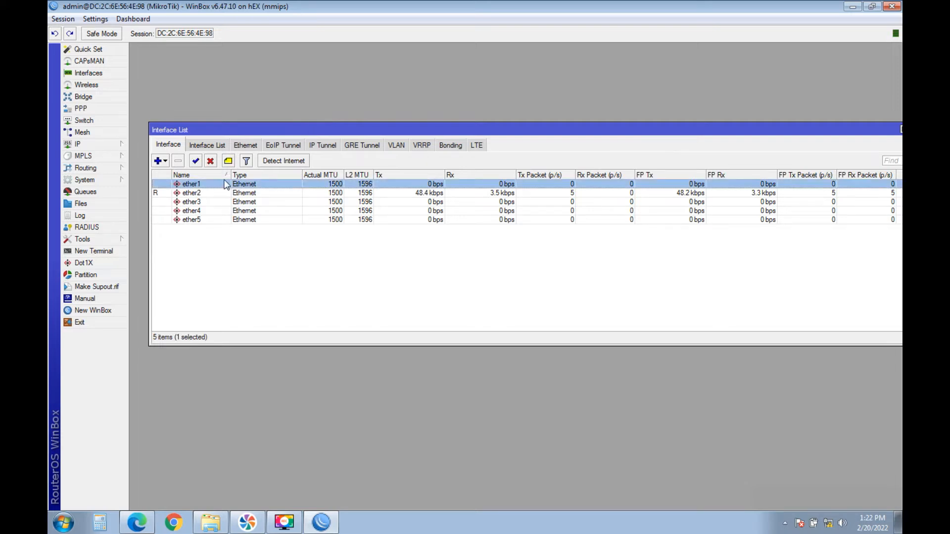
double_click(216, 186)
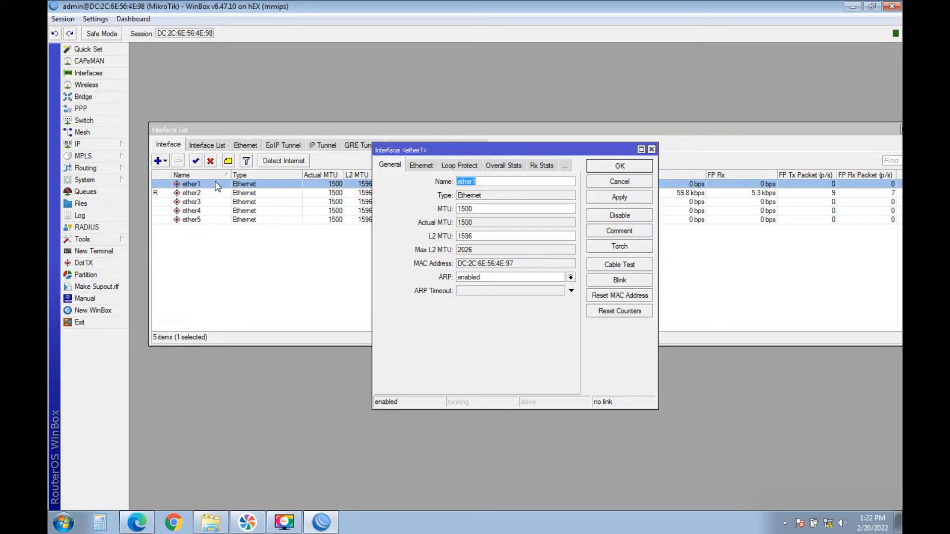
text(INTERNET)
click(636, 168)
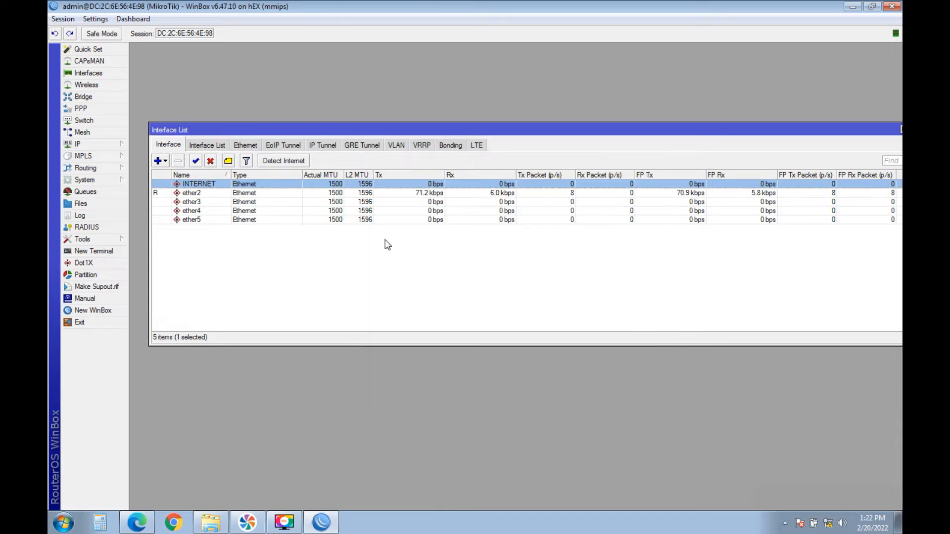
Step: Rename the ether2 interface to ether2-HOTSPOT1
double_click(193, 193)
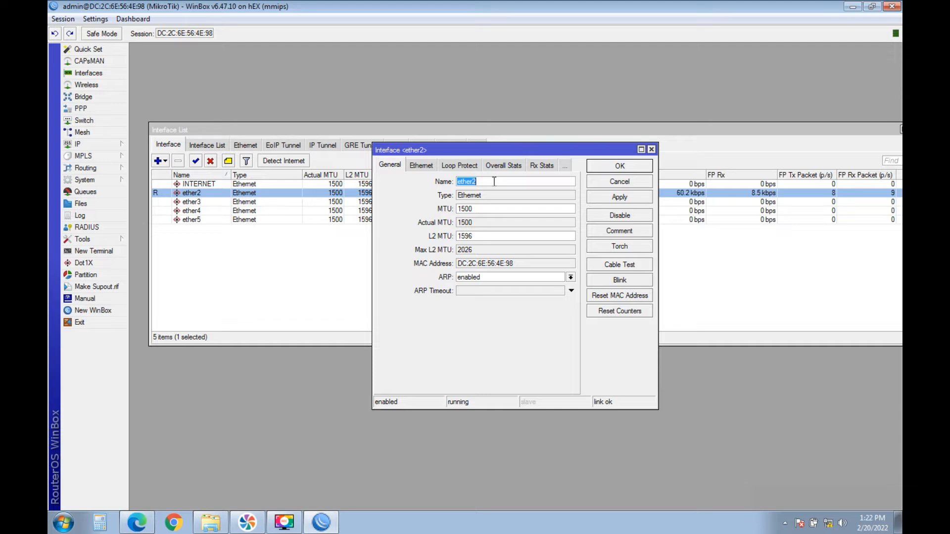
click(492, 182)
text(-HOTSPOT1)
click(608, 165)
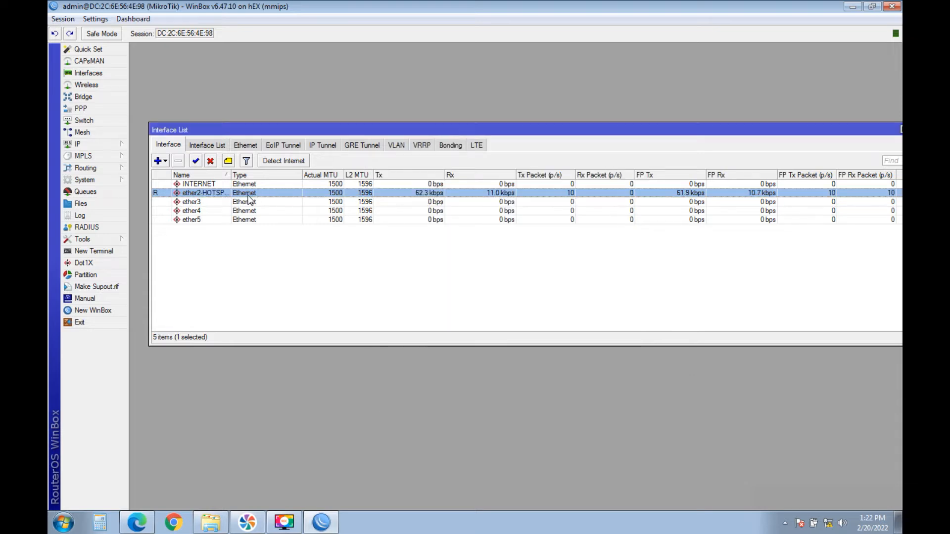
Step: Rename the ether3 interface to ether3-HOTSPOT2
double_click(234, 202)
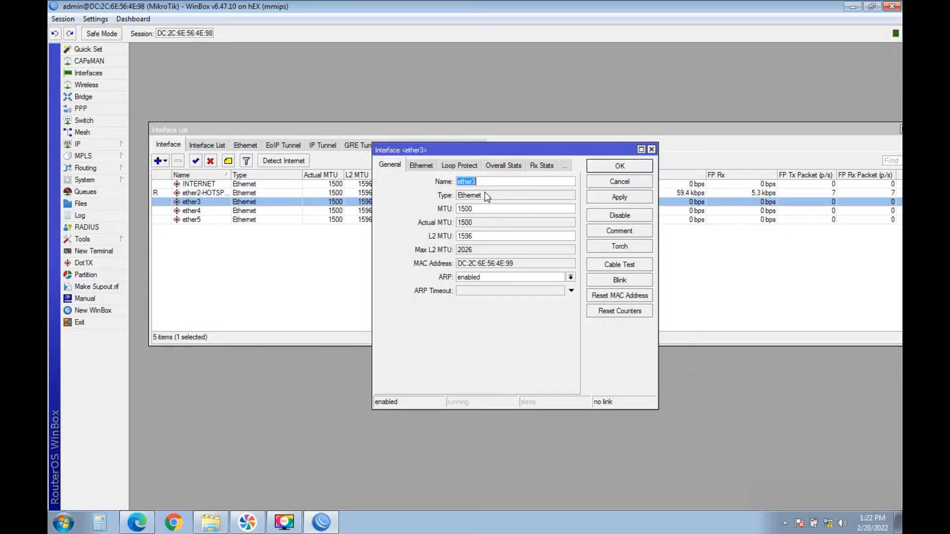
click(504, 180)
text(-HOTSPOT2)
key(Return)
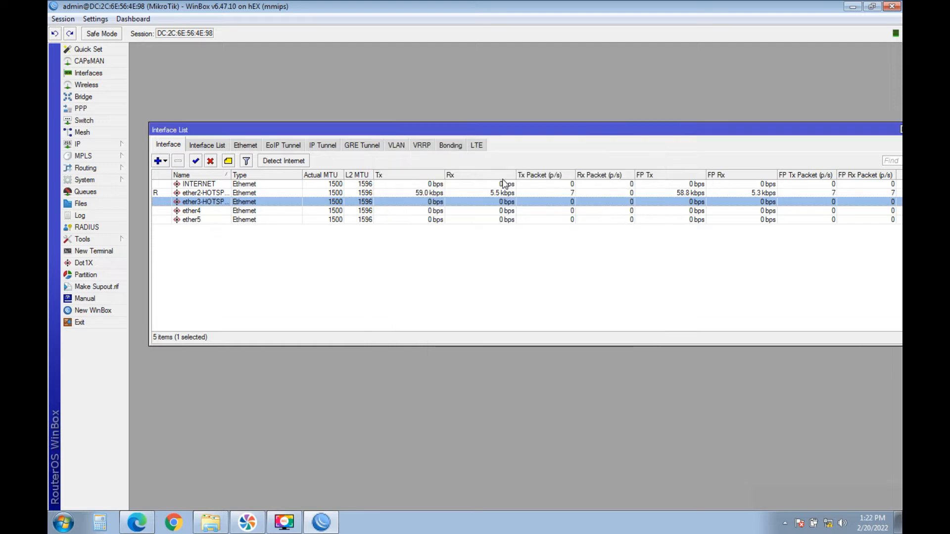
Step: Rename the ether4 interface to ether4-HOTSPOT3
click(212, 216)
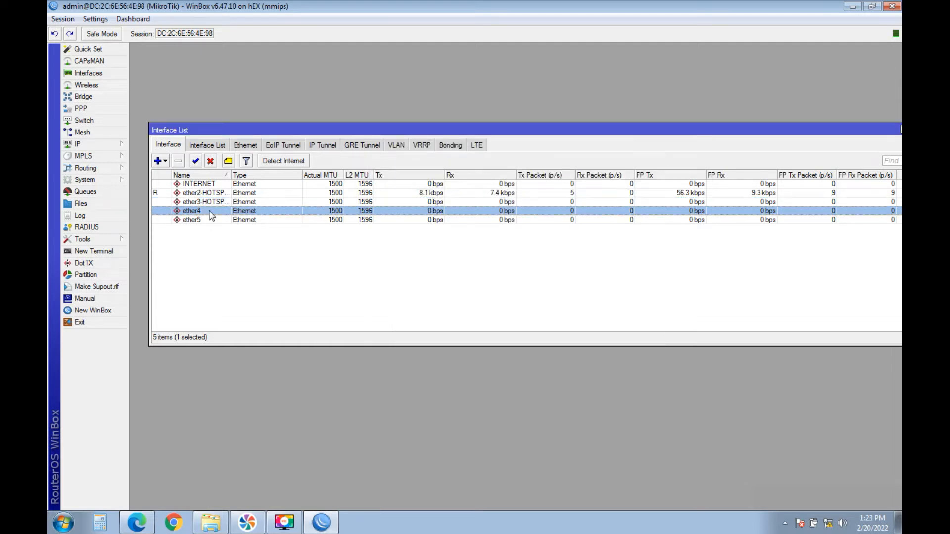
double_click(211, 216)
click(490, 180)
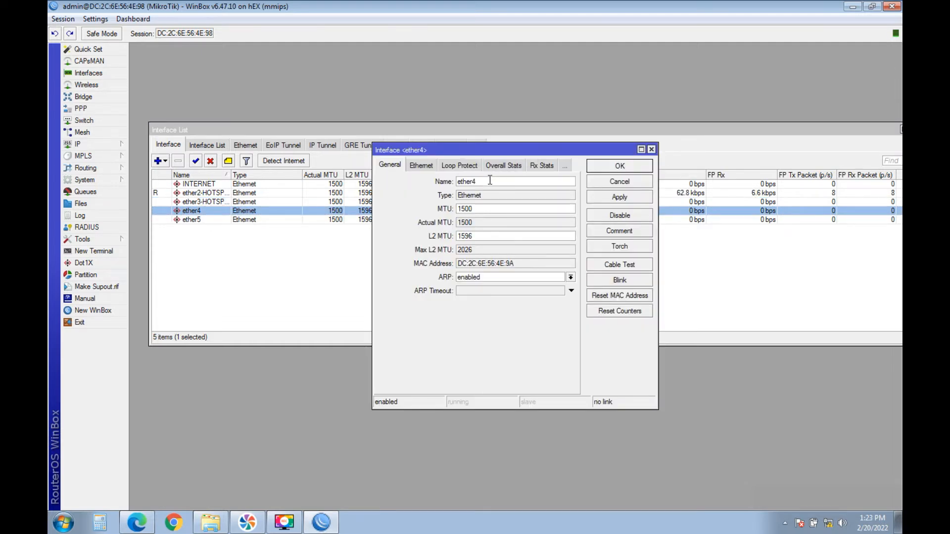
text(-HOTSPOT3)
click(632, 166)
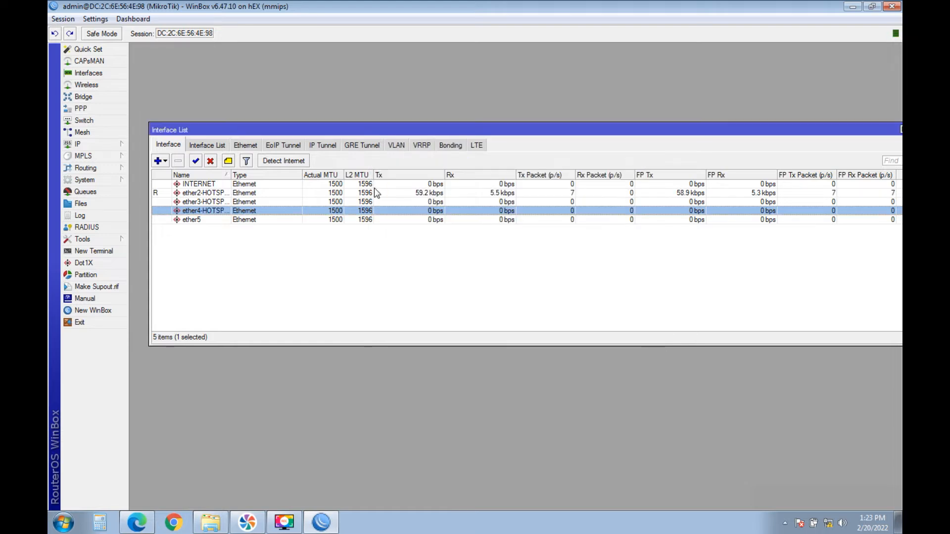
Step: Rename the ether5 interface to ether5-HOTSPOT4 and close the interface list
double_click(229, 221)
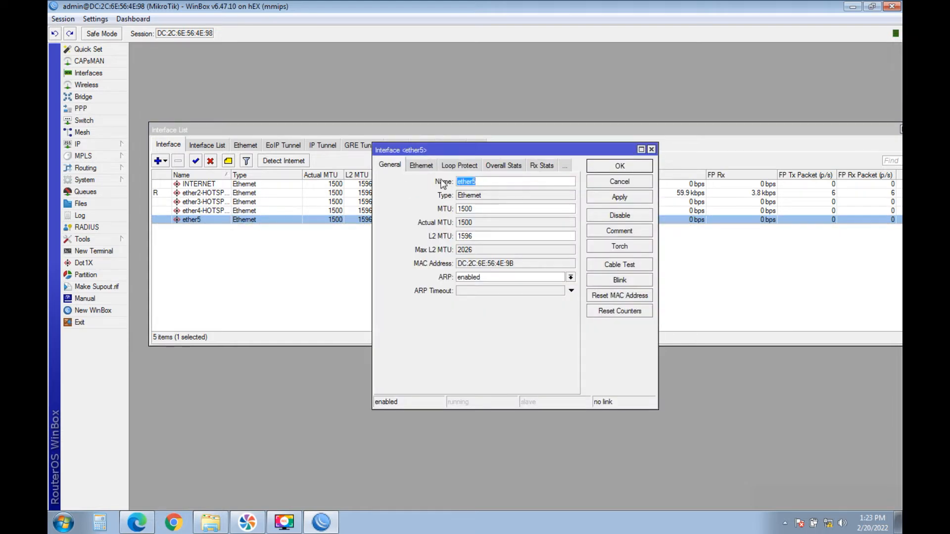
click(499, 184)
text(-HOTSPOT4)
click(634, 168)
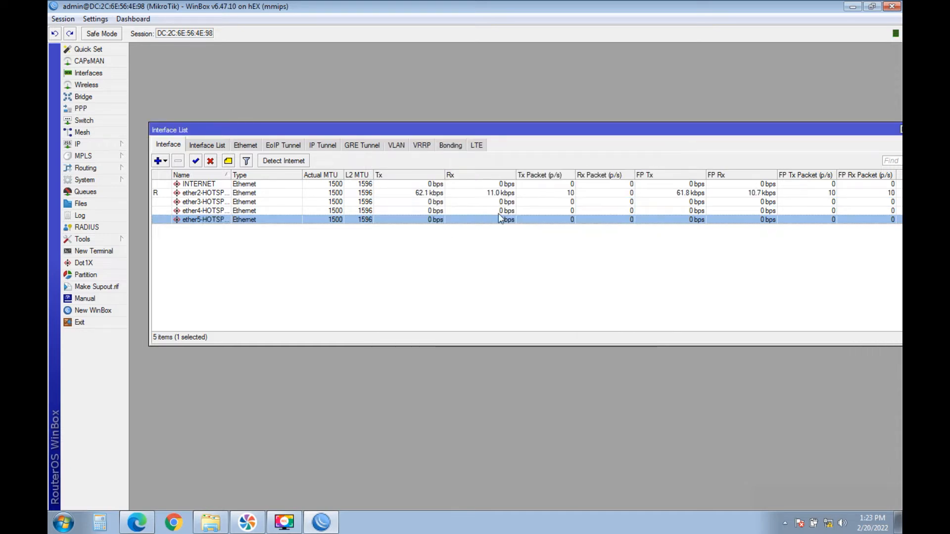
drag(860, 135, 798, 130)
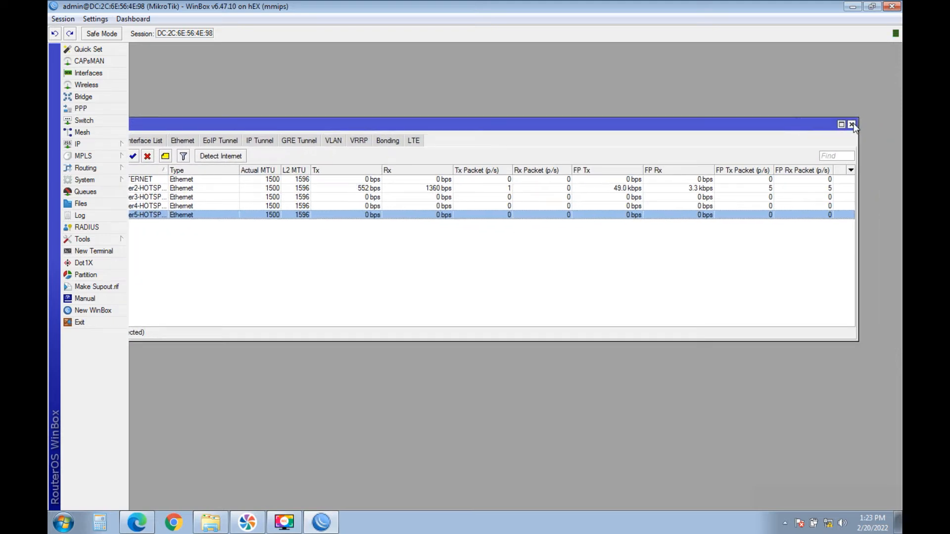
click(852, 124)
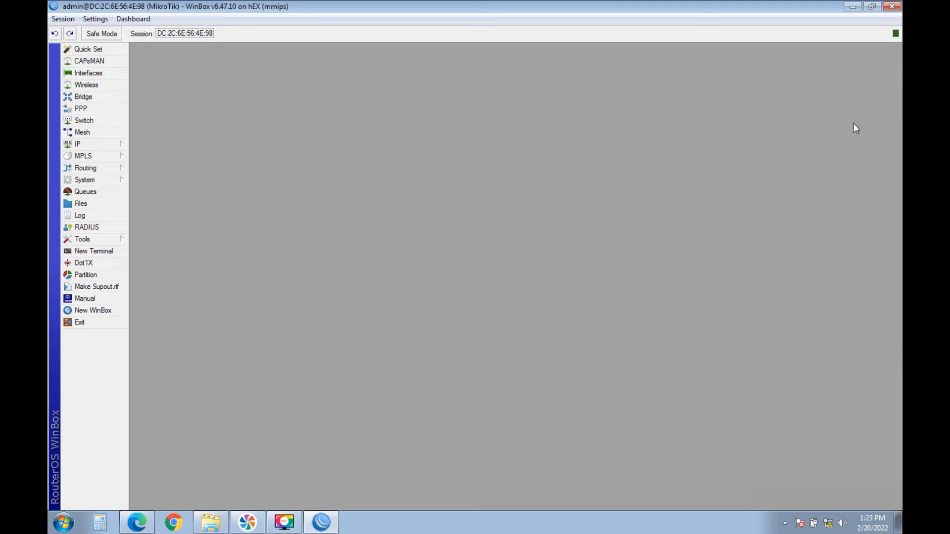
Step: Add the IP address 192.168.10.1/24 on the INTERNET interface in the IP address list
click(117, 145)
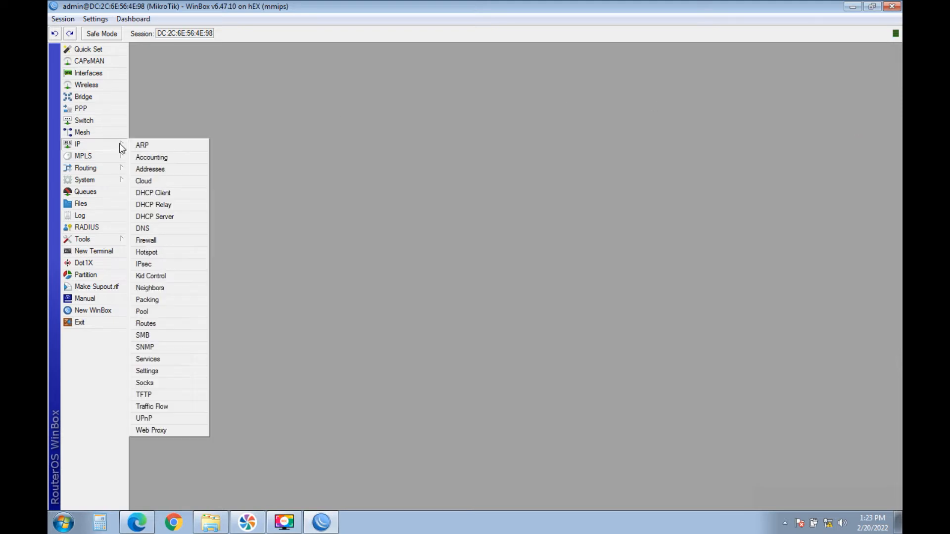
click(151, 170)
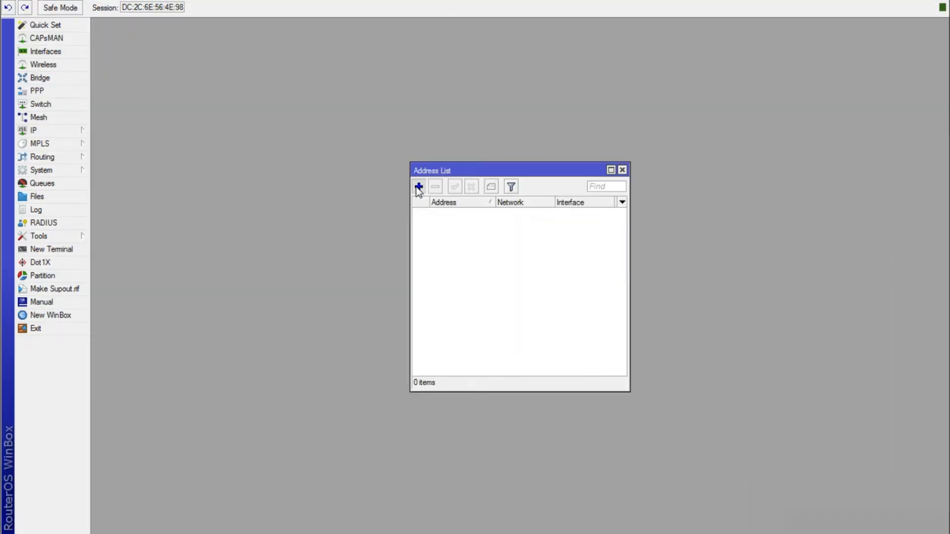
click(424, 196)
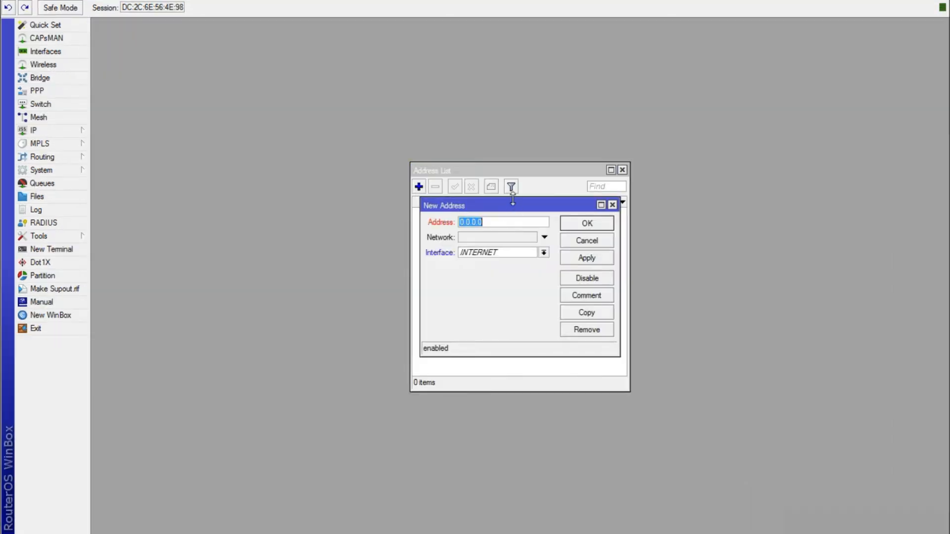
drag(505, 205, 634, 153)
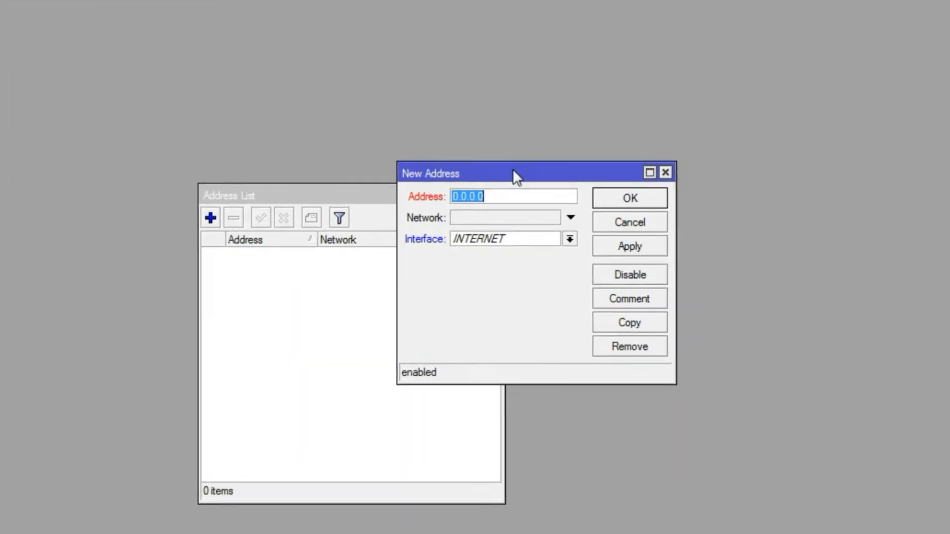
text(192)
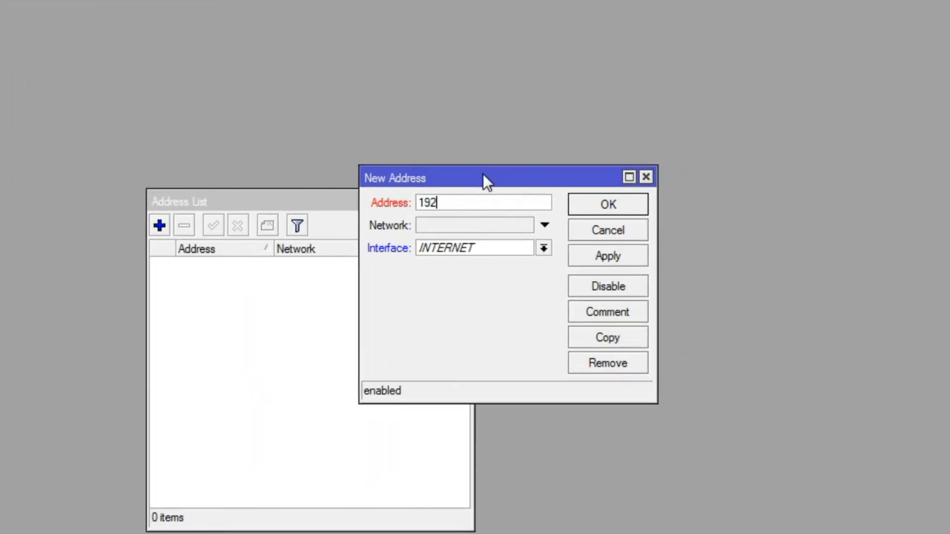
text(.168.)
text(10.1)
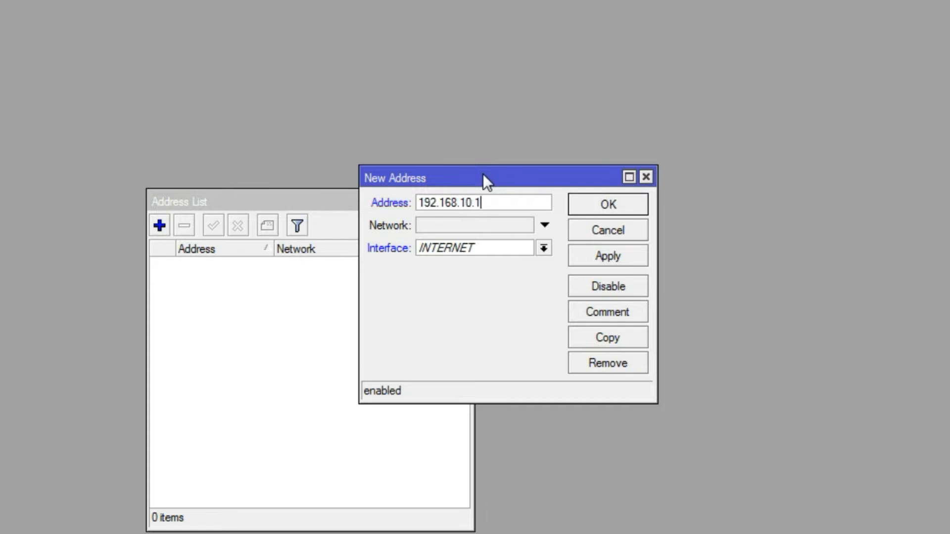
drag(486, 174, 548, 104)
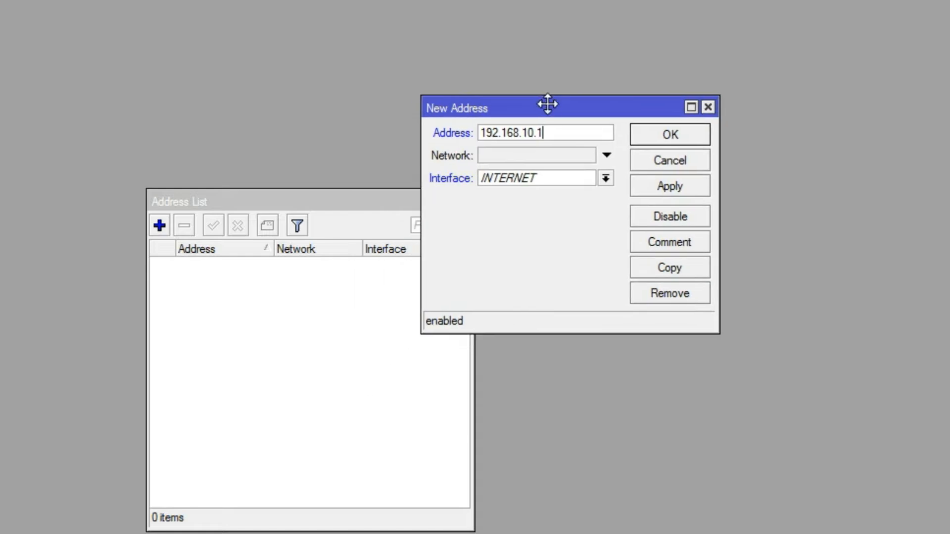
click(594, 136)
text(/24)
key(Left)
key(Left)
click(672, 127)
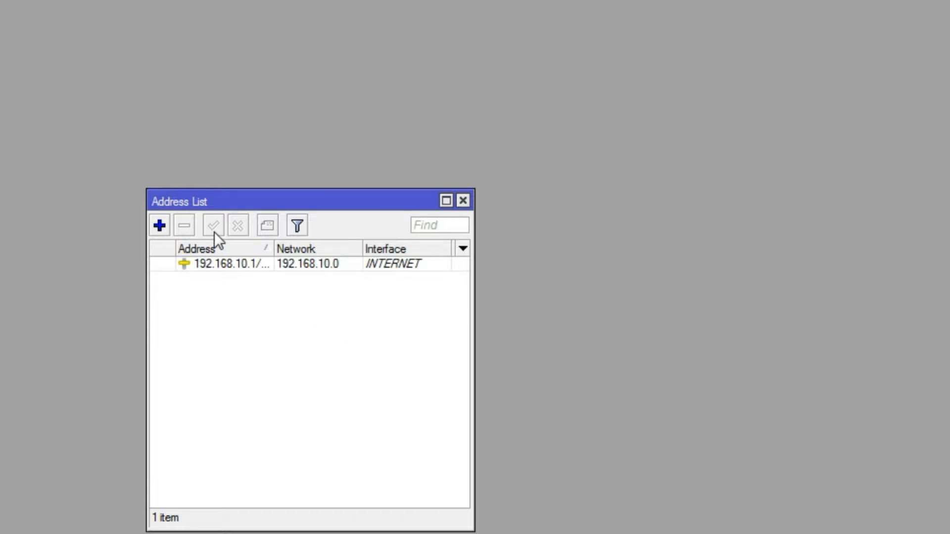
Step: Add the IP address 192.168.20.1/24 on the ether2-HOTSPOT1 interface
click(158, 226)
text(1)
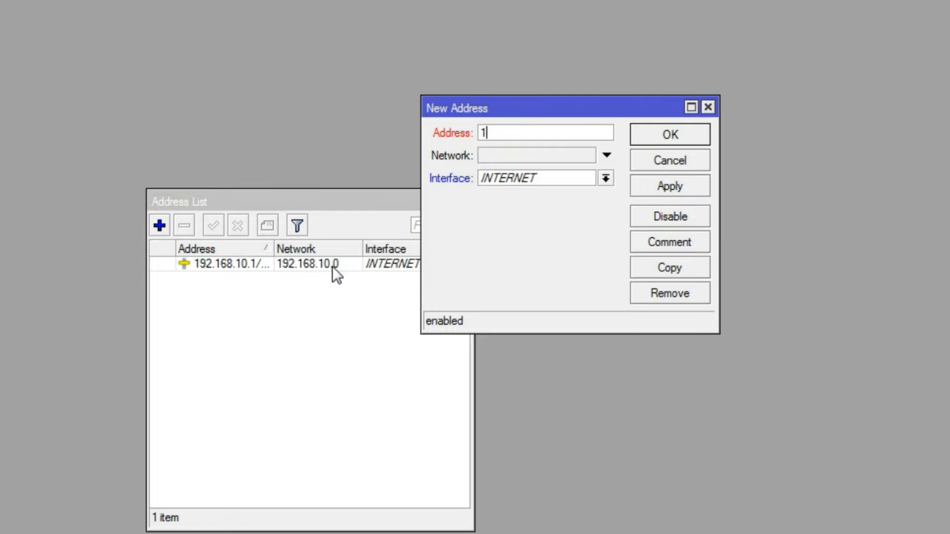
text(92.168)
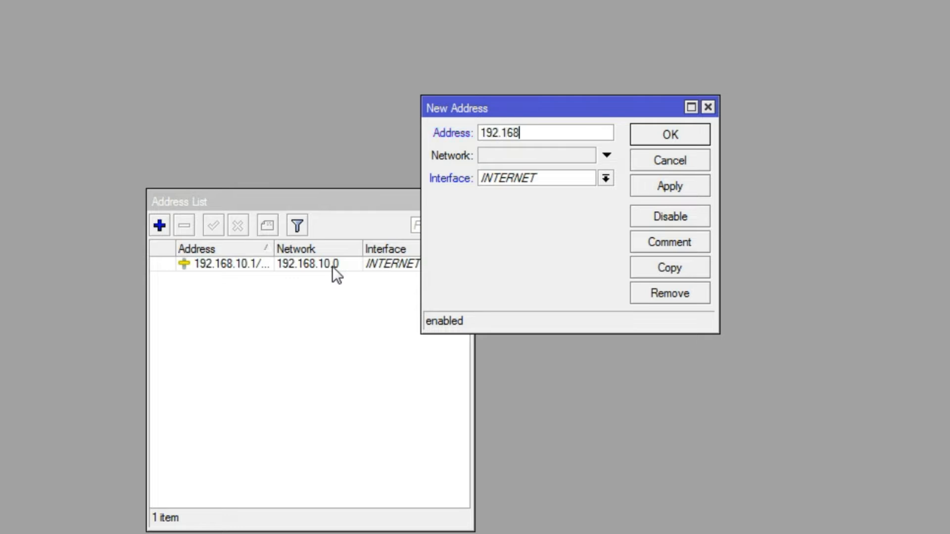
text(.20.1/24)
click(566, 177)
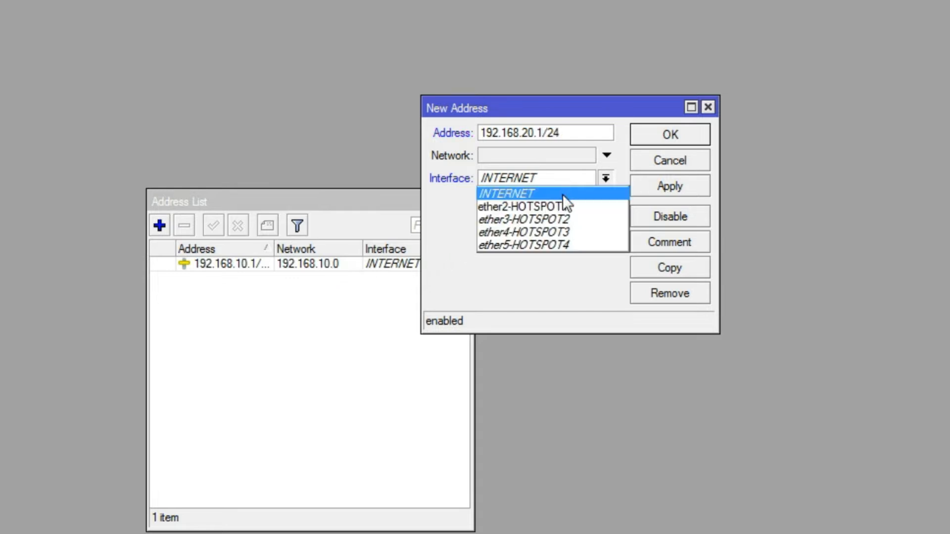
click(563, 201)
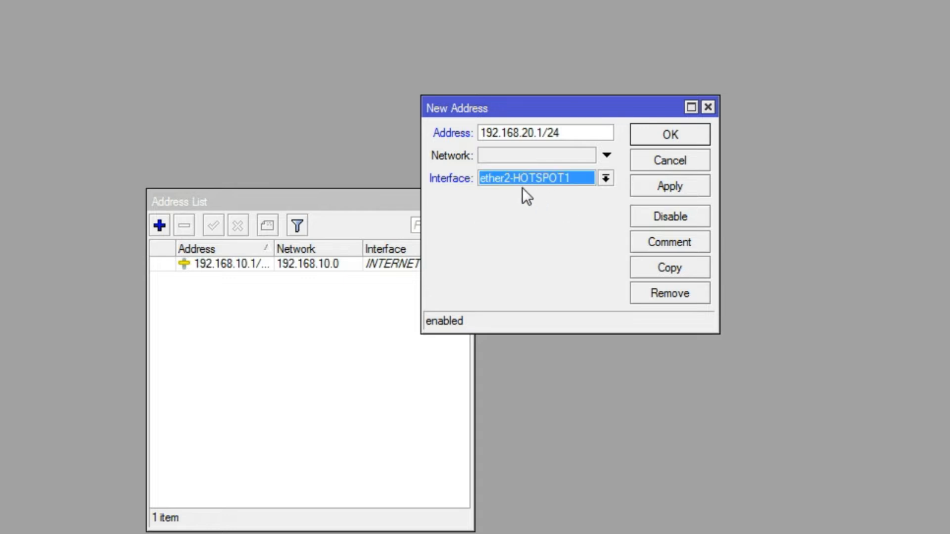
click(633, 128)
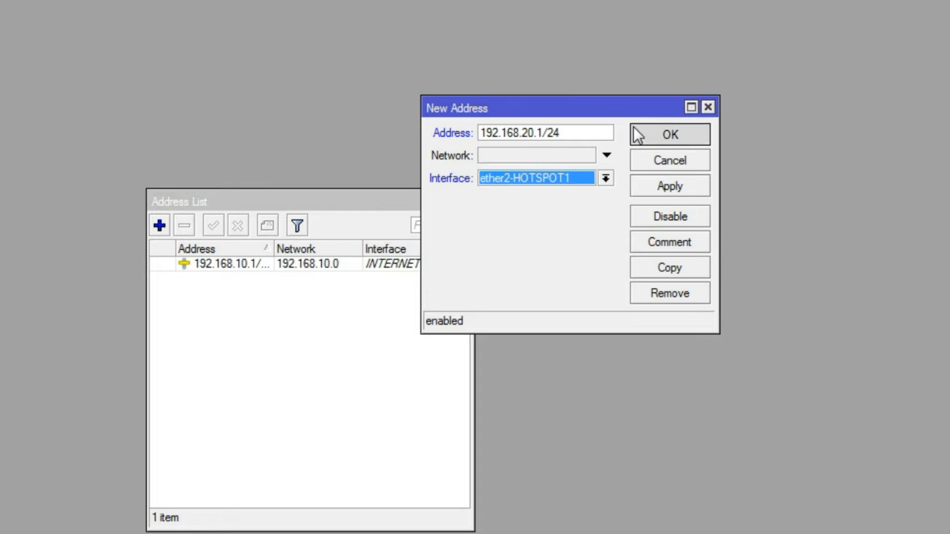
Step: Add the IP address 192.168.30.1/24 on the ether3-HOTSPOT2 interface
click(166, 223)
text(192.168.30.1/24)
click(535, 178)
click(542, 213)
key(Return)
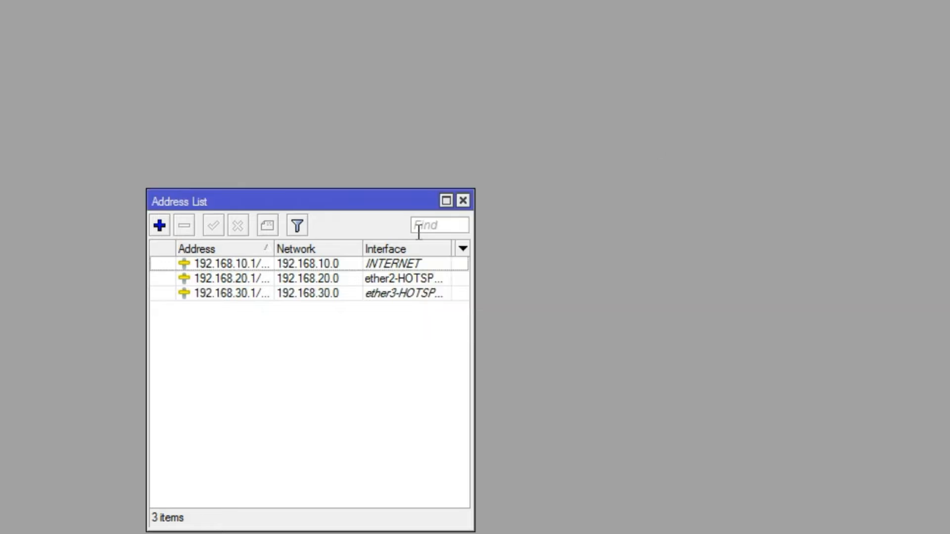
Step: Add the IP address 192.168.40.1/24 on the ether4-HOTSPOT3 interface
click(162, 229)
text(192.168.40.1)
click(536, 178)
click(539, 227)
click(604, 134)
text(/)
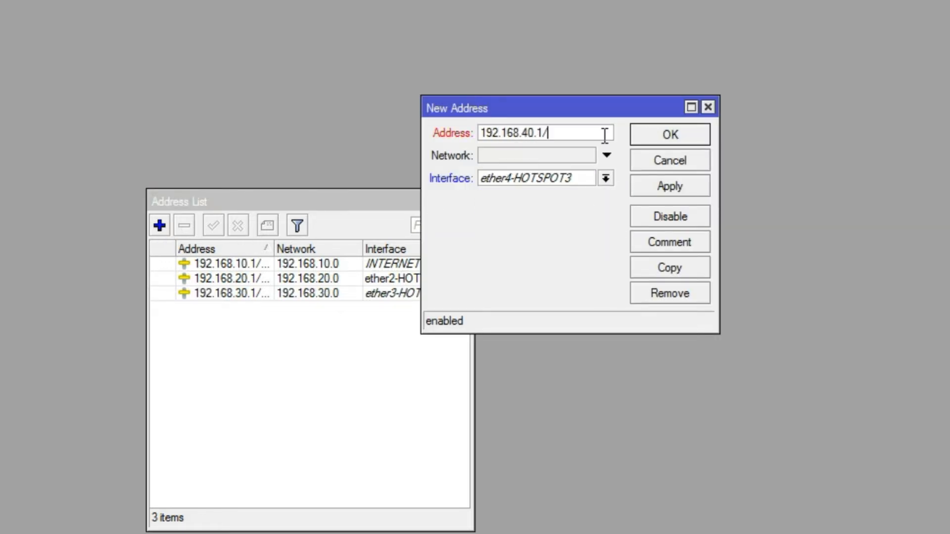
text(24)
key(Return)
Step: Add the IP address 192.168.50.1/24 on the ether5 hotspot interface and close the address list
click(161, 226)
text(192.168.)
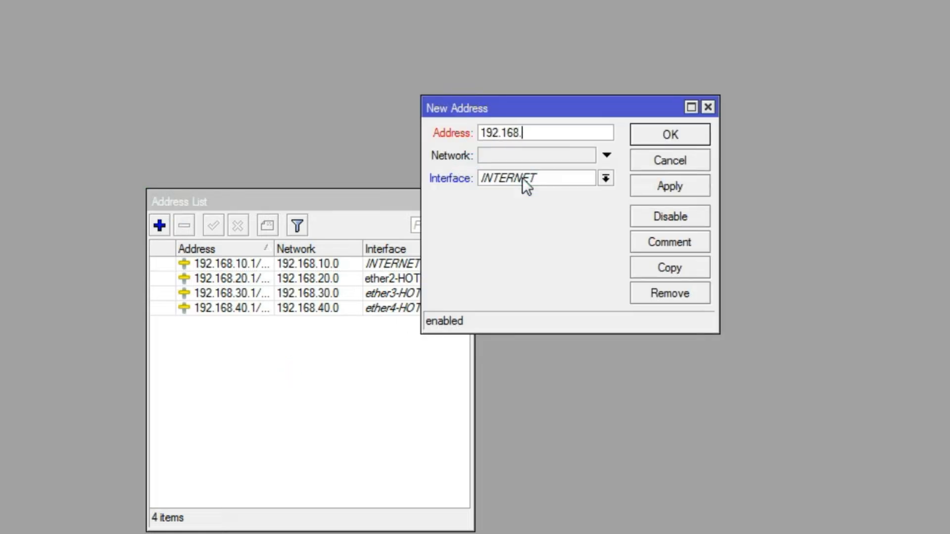
text(50.1/24)
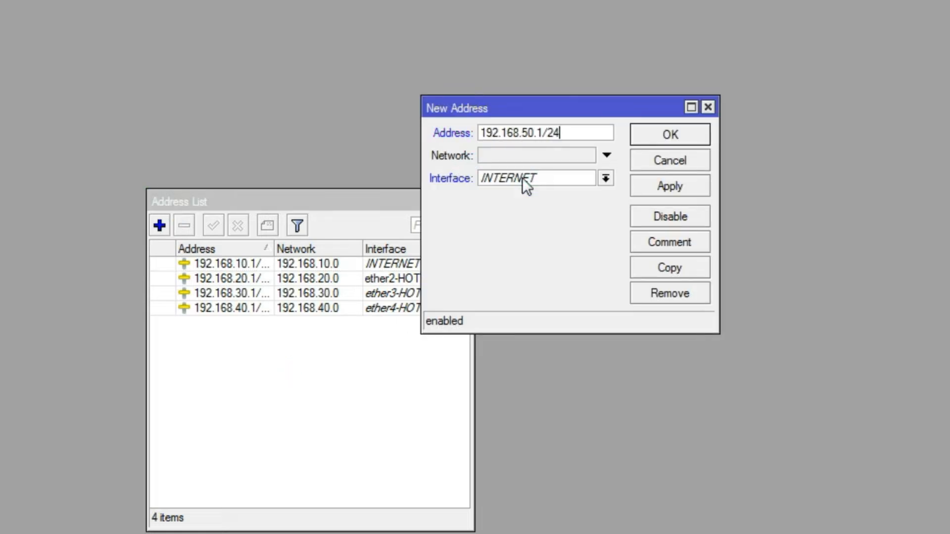
click(521, 177)
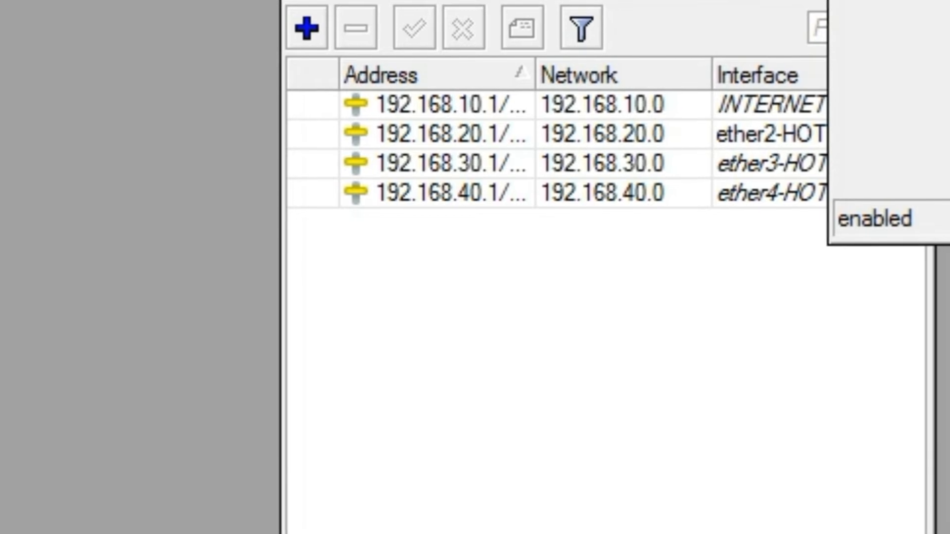
key(Return)
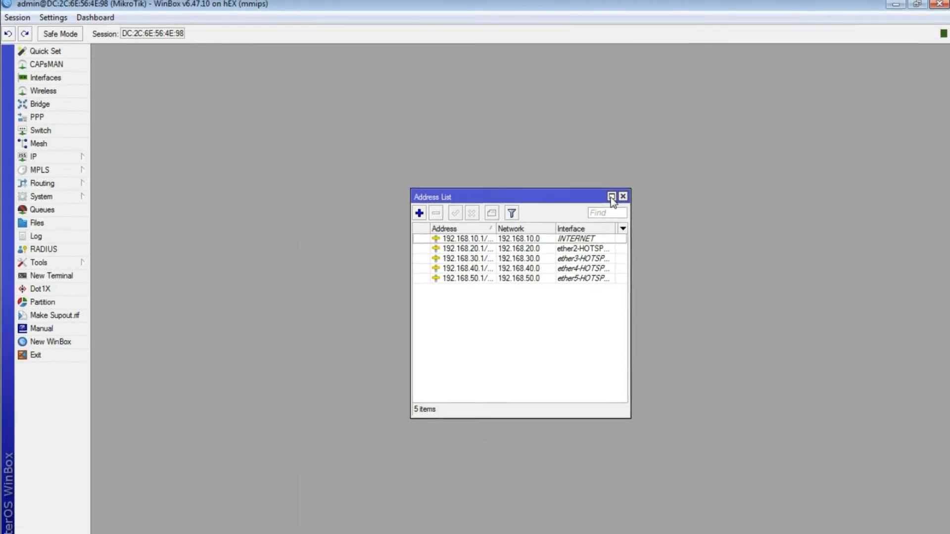
click(622, 196)
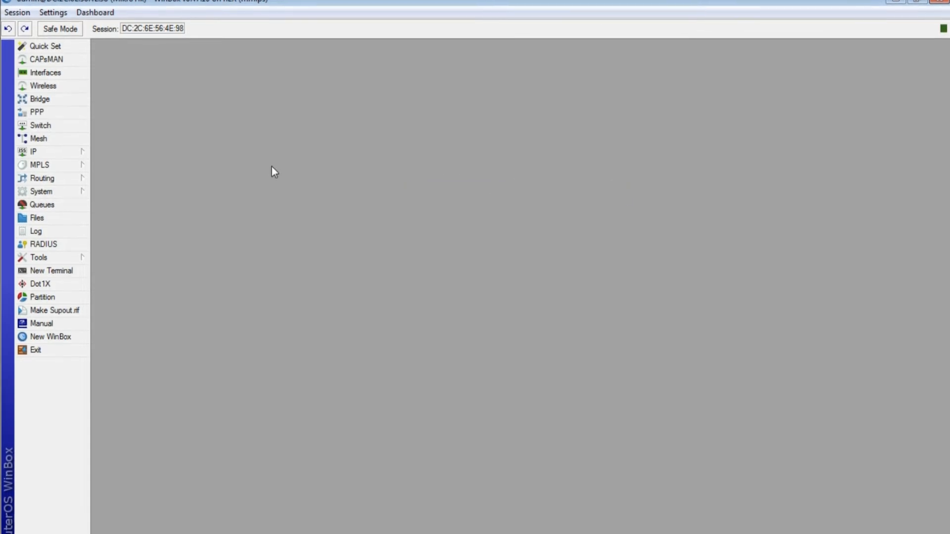
Step: Enter 192.168.1.1, 8.8.8.8 and 8.8.4.4 as the router's DNS servers
click(38, 151)
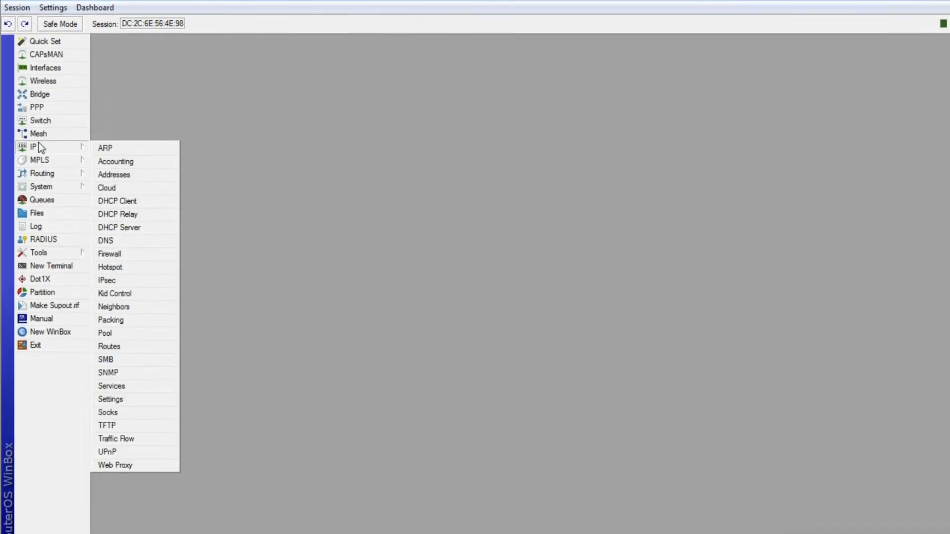
mouse_move(51, 147)
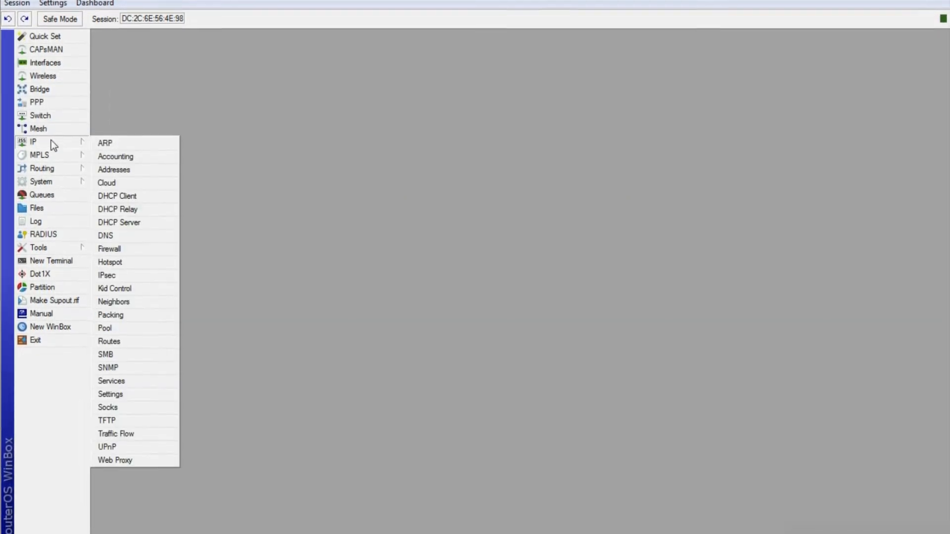
click(106, 231)
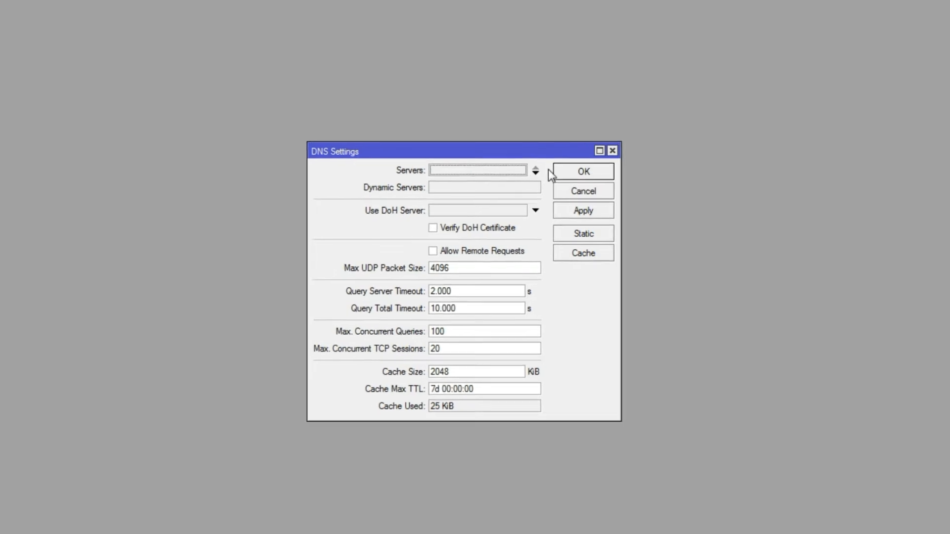
click(535, 173)
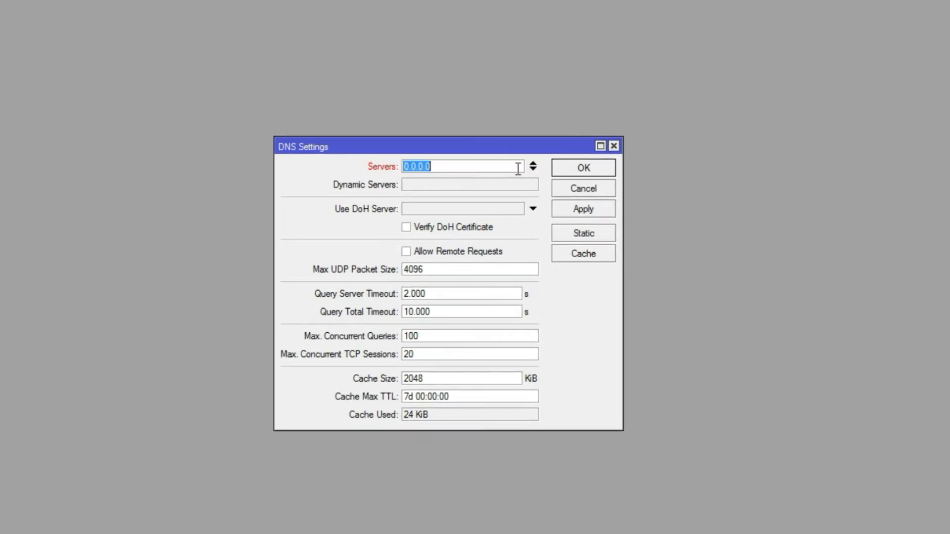
text(192.168)
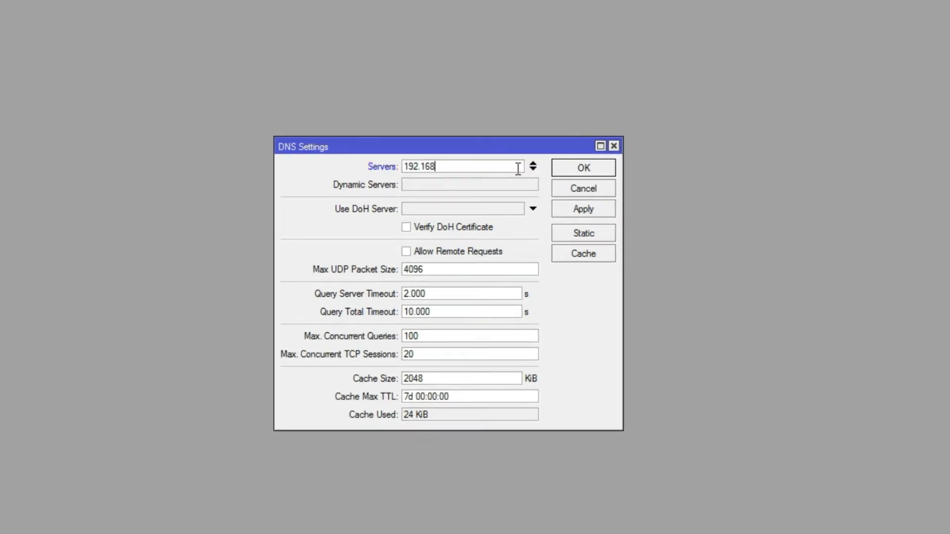
text(.1.1)
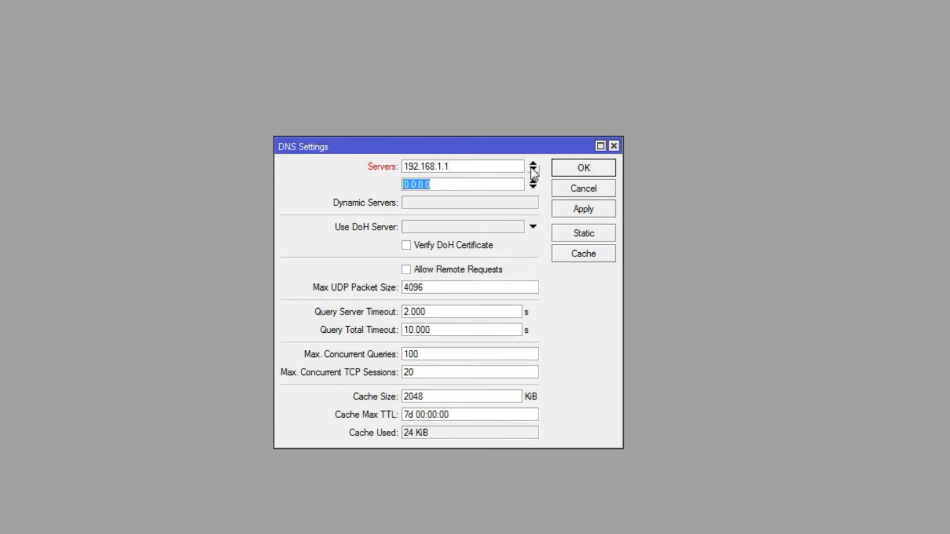
text(8.8.8.8)
click(536, 185)
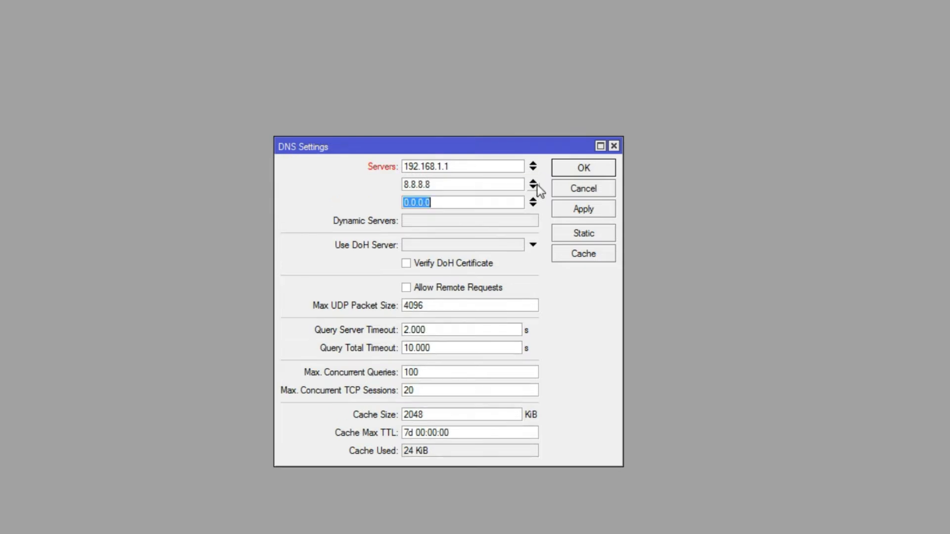
text(8.8.4.4)
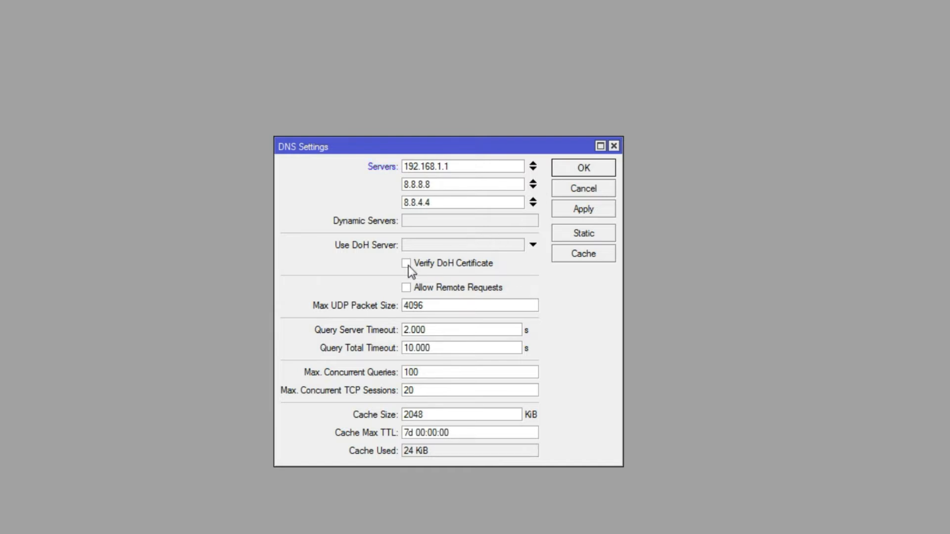
Step: Allow remote requests in the DNS settings and save them
click(407, 289)
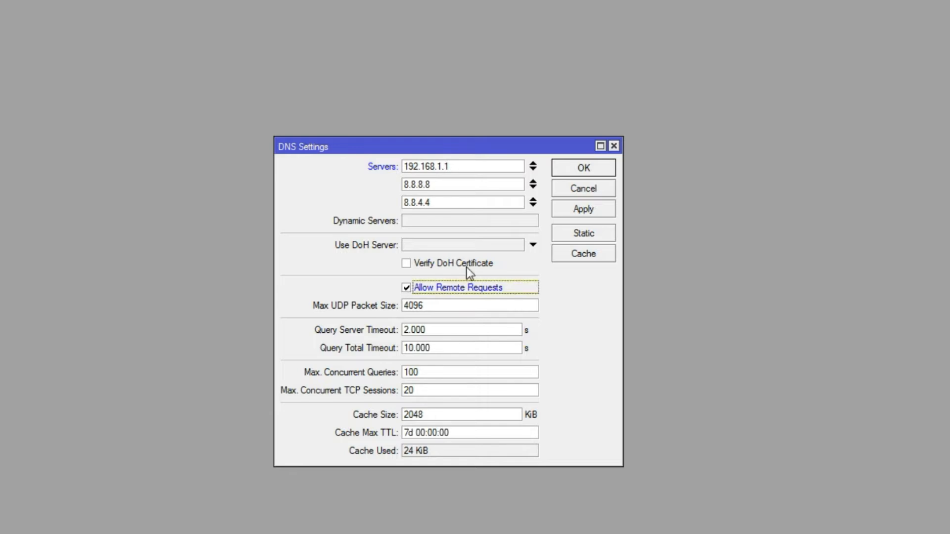
click(562, 208)
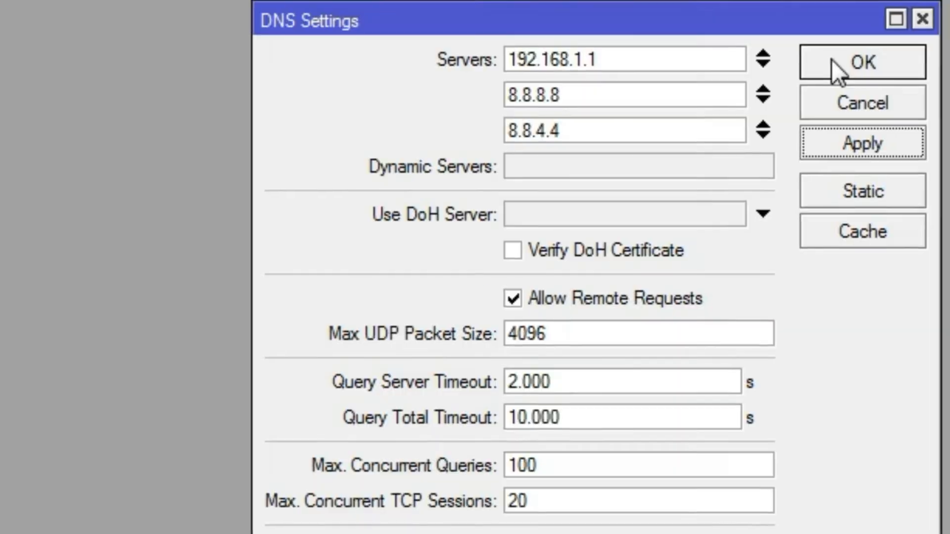
click(832, 59)
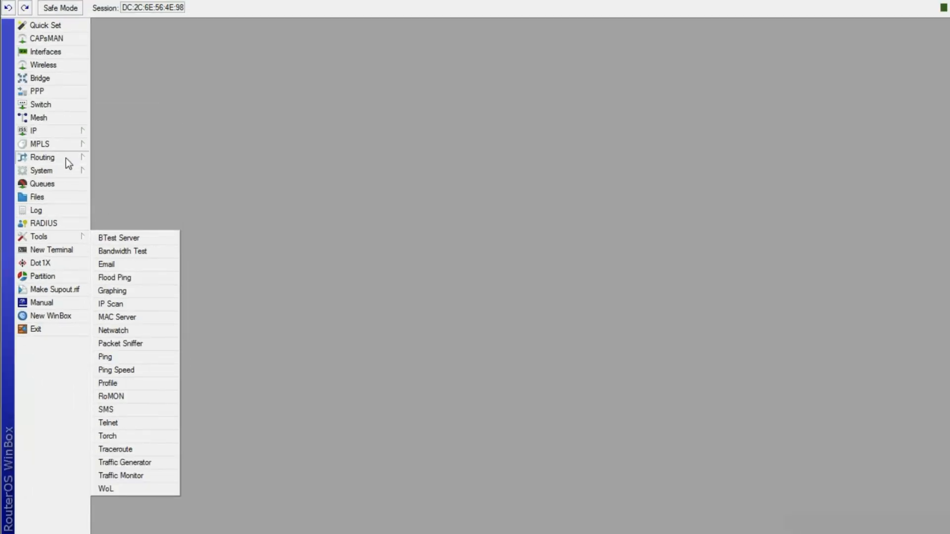
Step: Create a firewall NAT rule with the srcnat chain and INTERNET as the outgoing interface
mouse_move(54, 130)
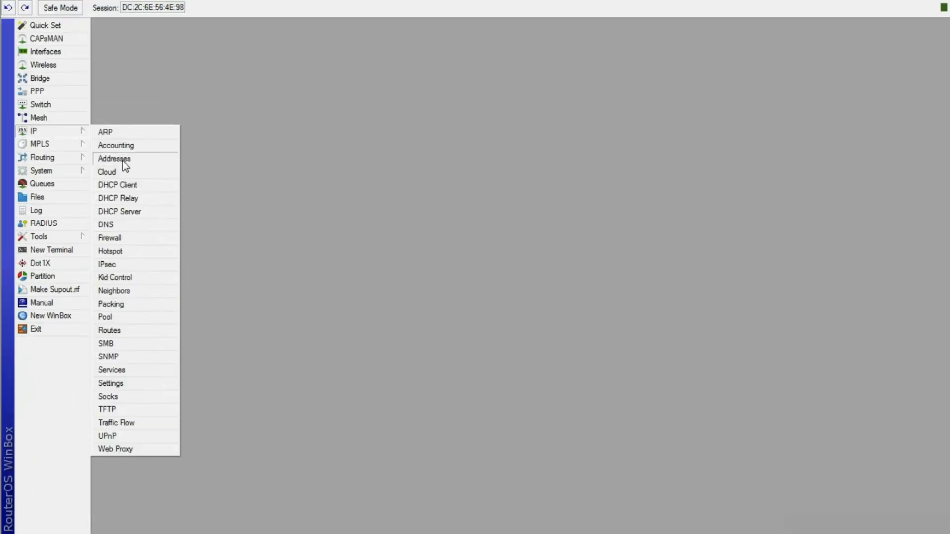
click(110, 238)
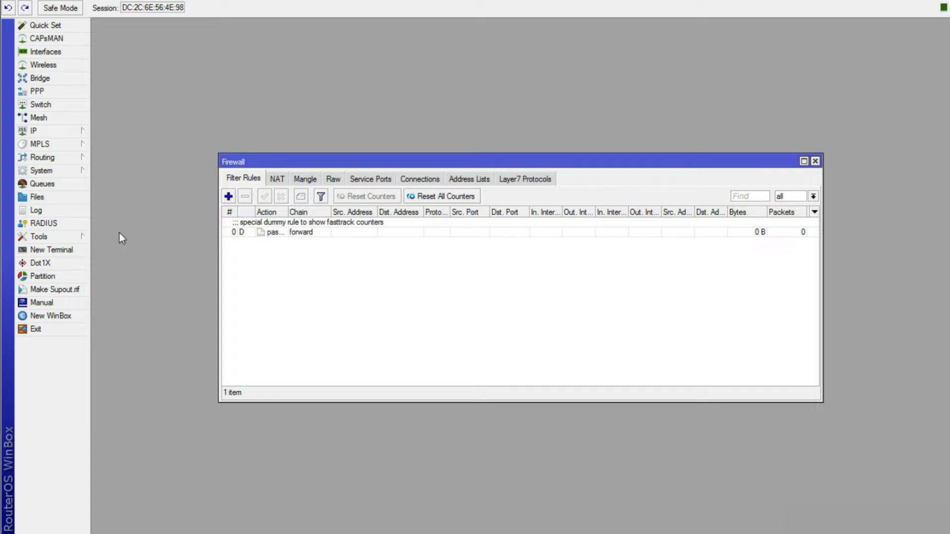
click(278, 178)
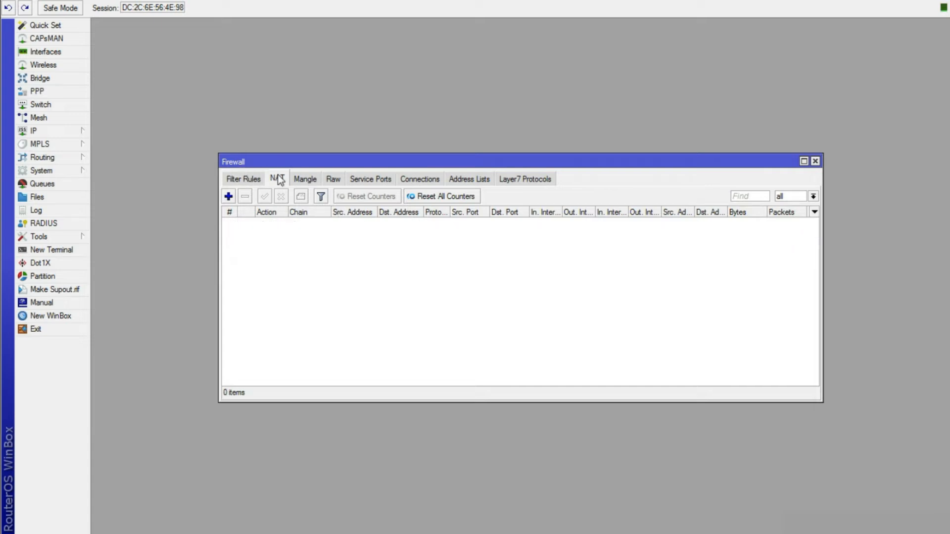
click(228, 197)
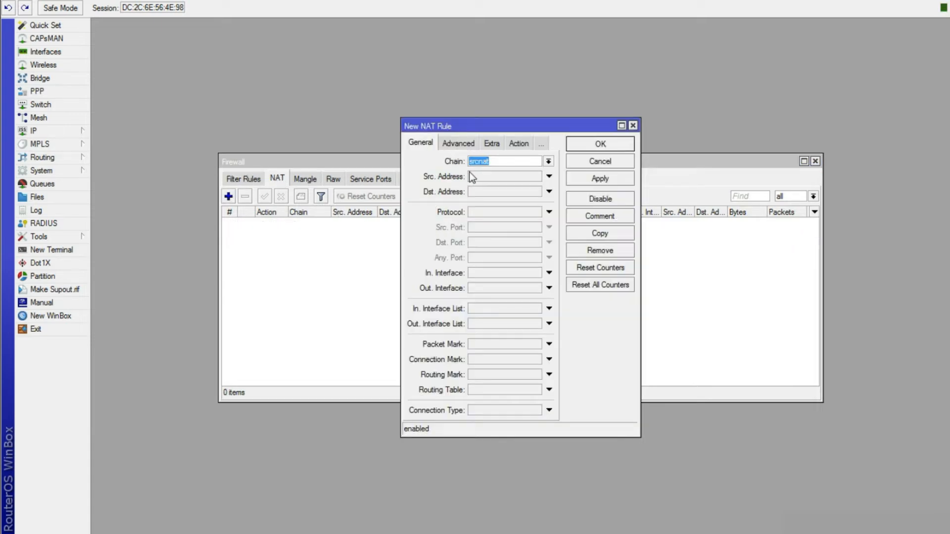
click(491, 143)
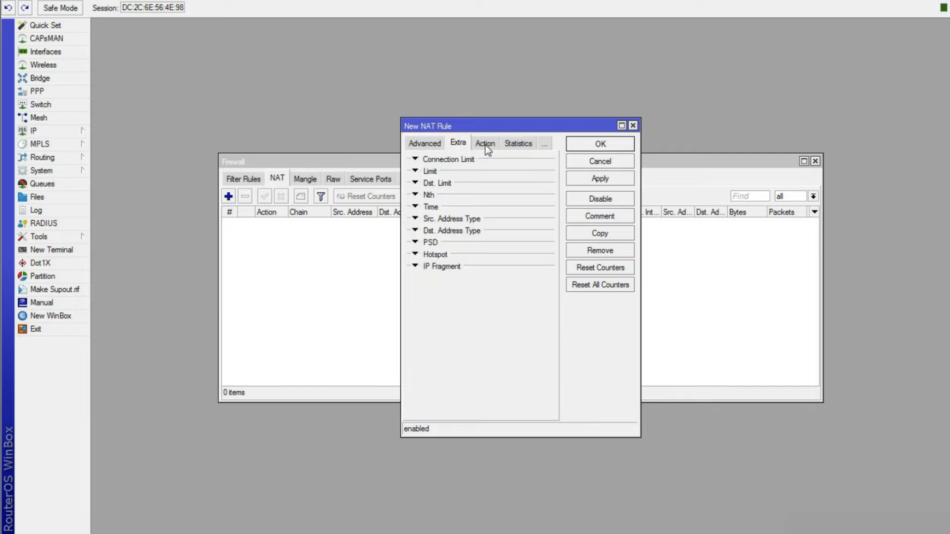
click(416, 143)
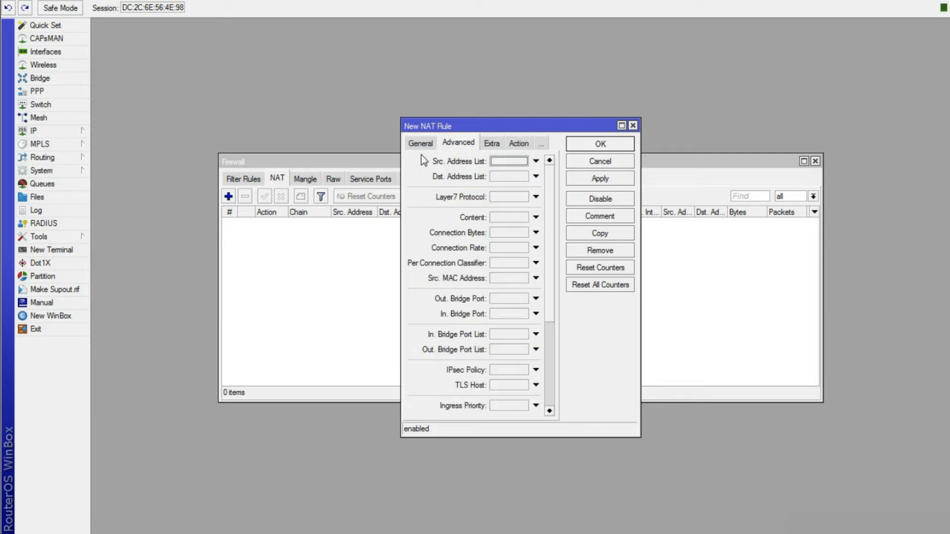
click(421, 144)
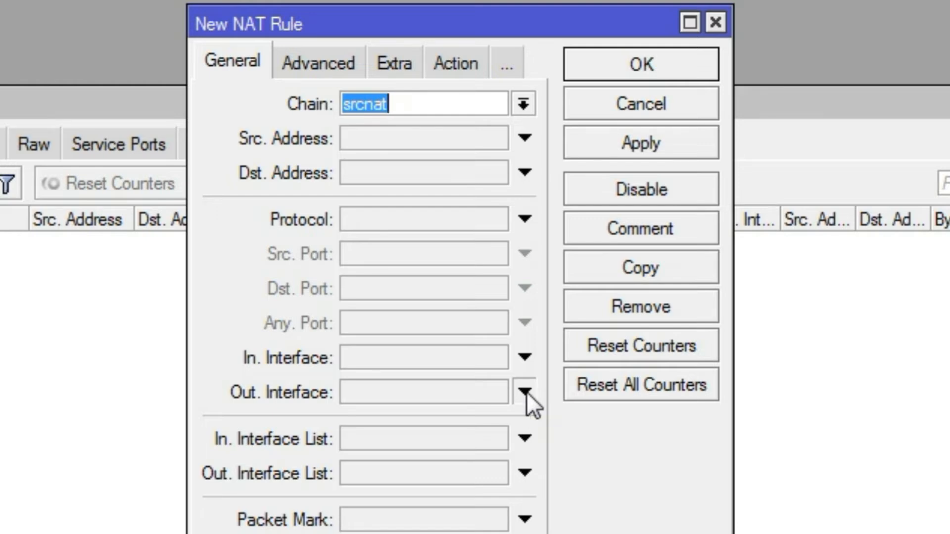
click(524, 391)
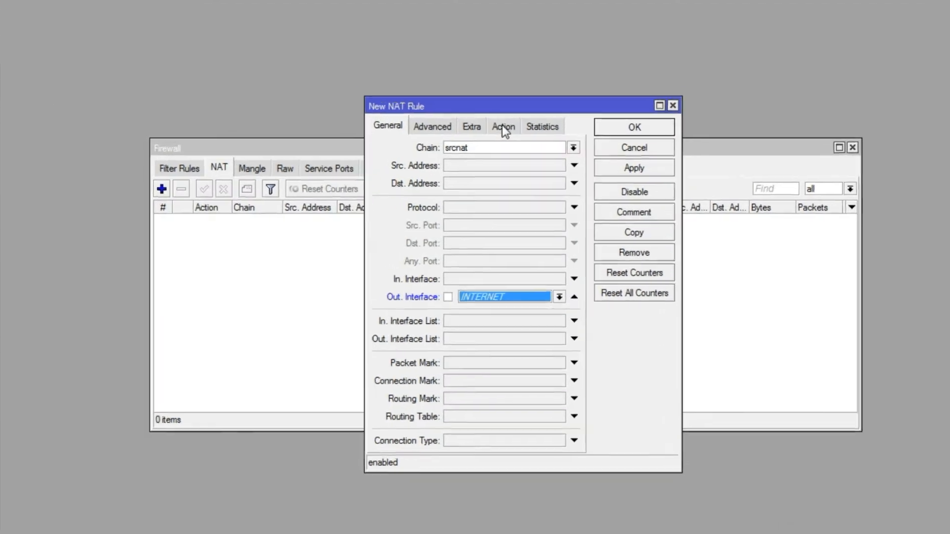
Step: Set the new NAT rule's action to masquerade, save the rule and close the firewall settings
click(455, 63)
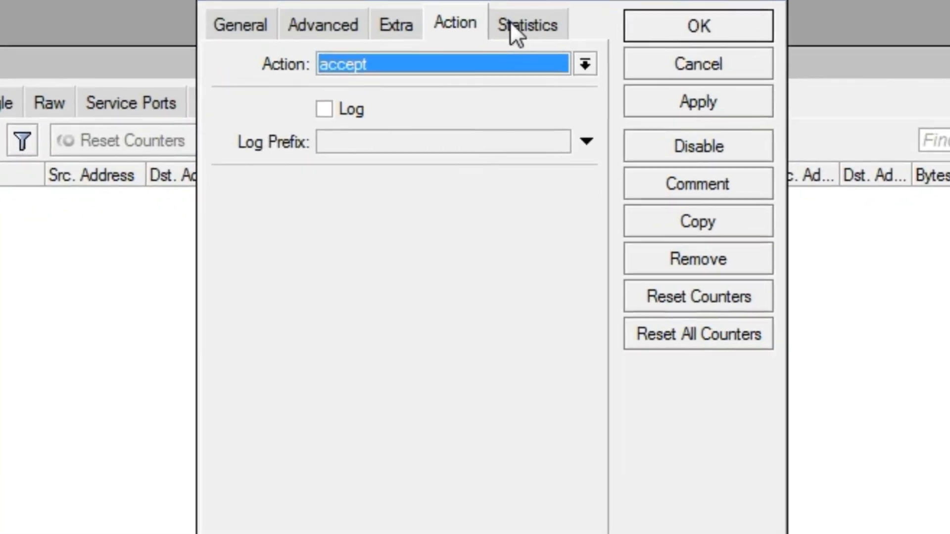
click(497, 65)
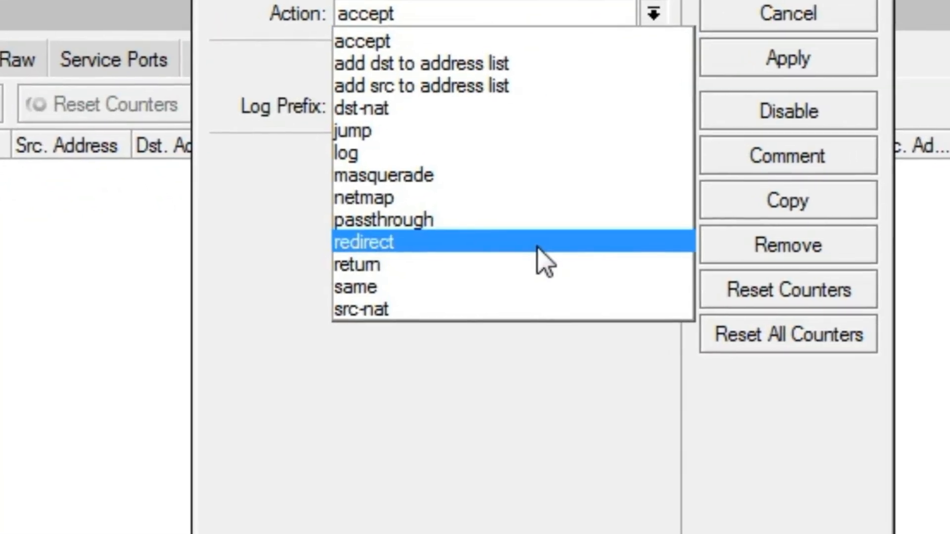
click(559, 177)
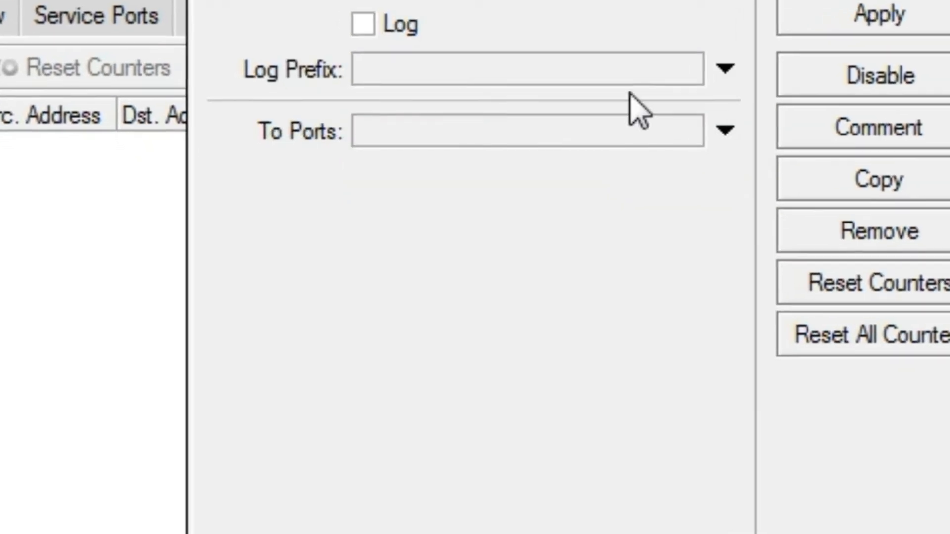
click(879, 1)
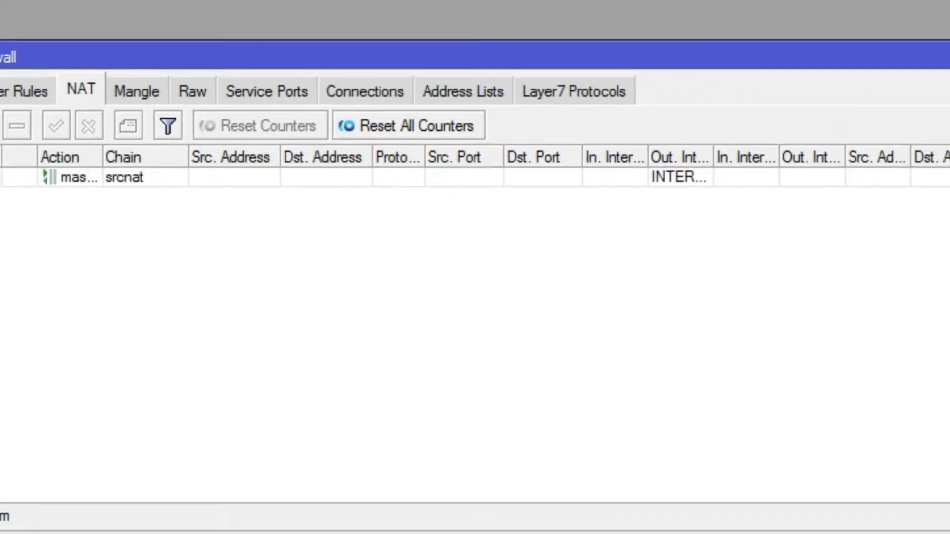
click(896, 138)
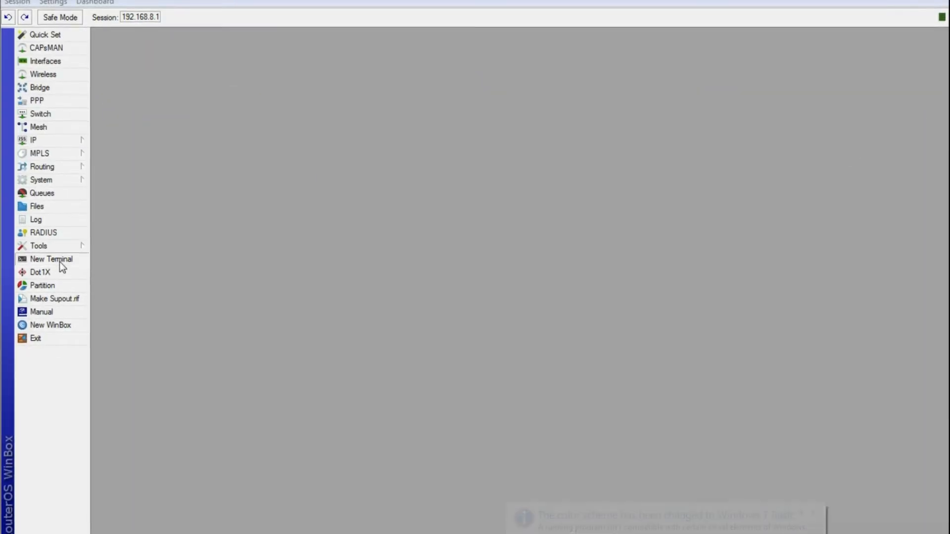
Step: Open a single terminal window on the router, ping google.com to test the internet connection, and stop the ping
click(61, 262)
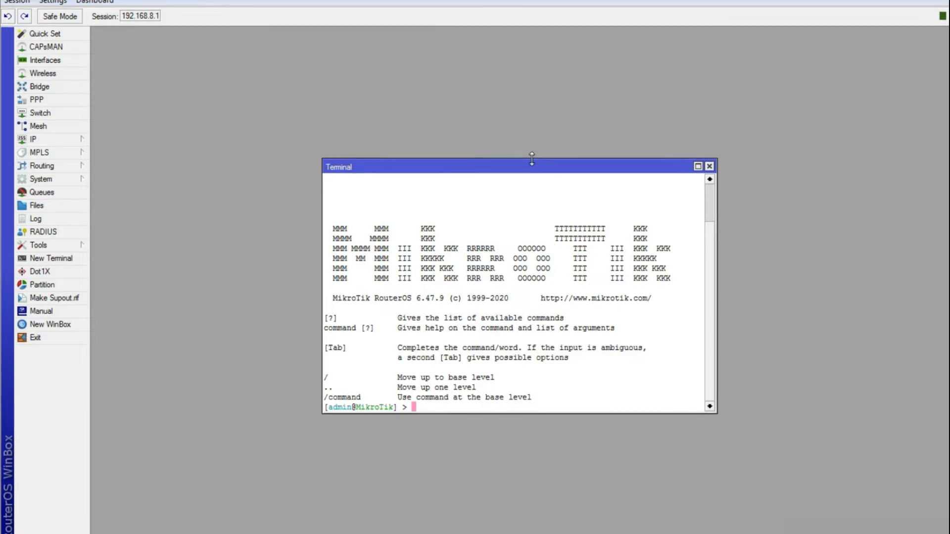
drag(553, 171, 567, 118)
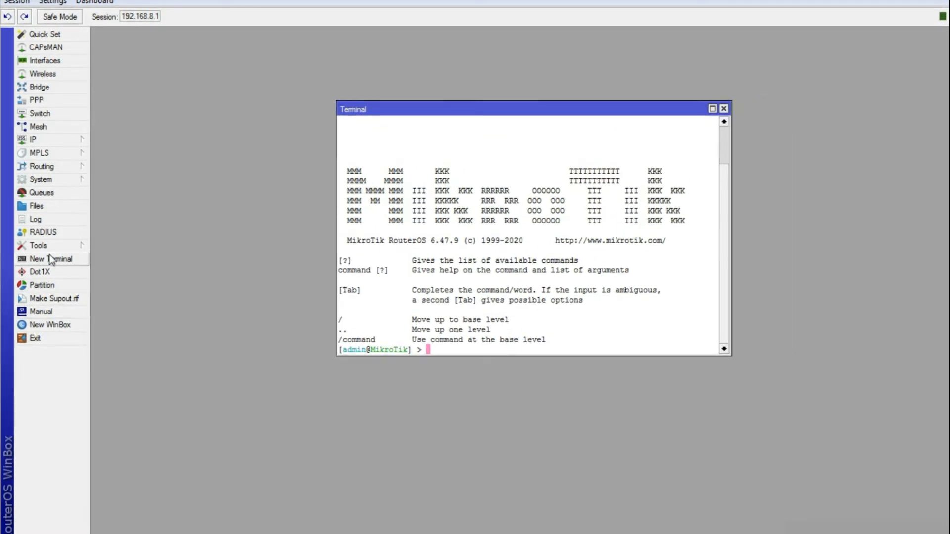
click(51, 260)
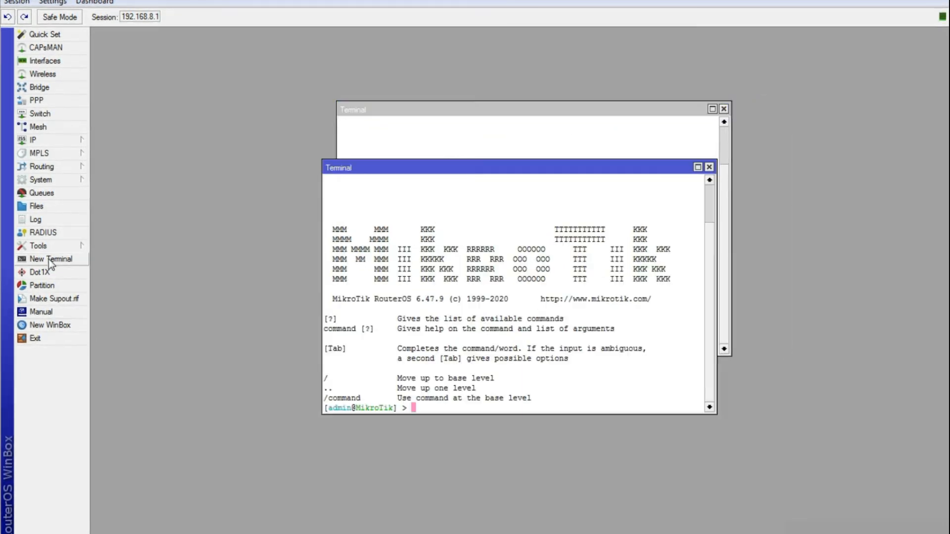
click(723, 109)
text(pi)
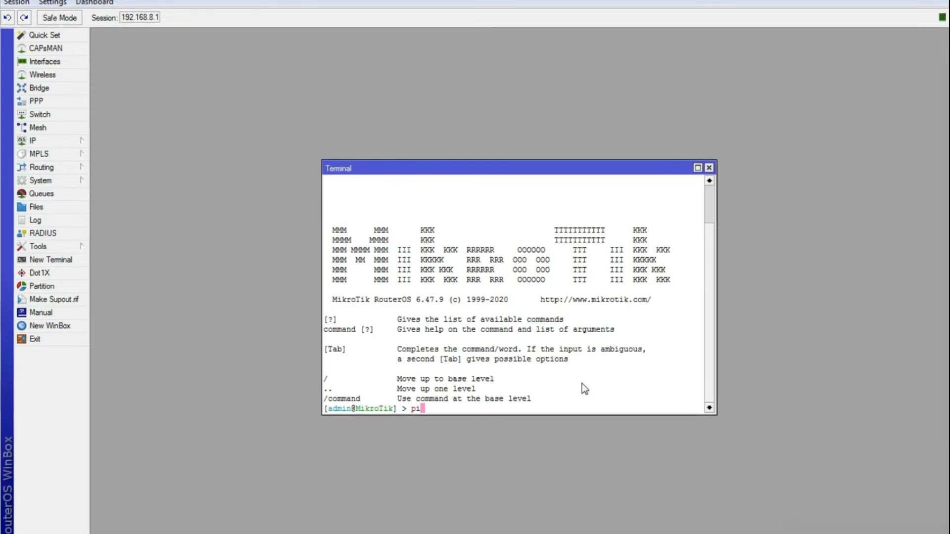
text(ng )
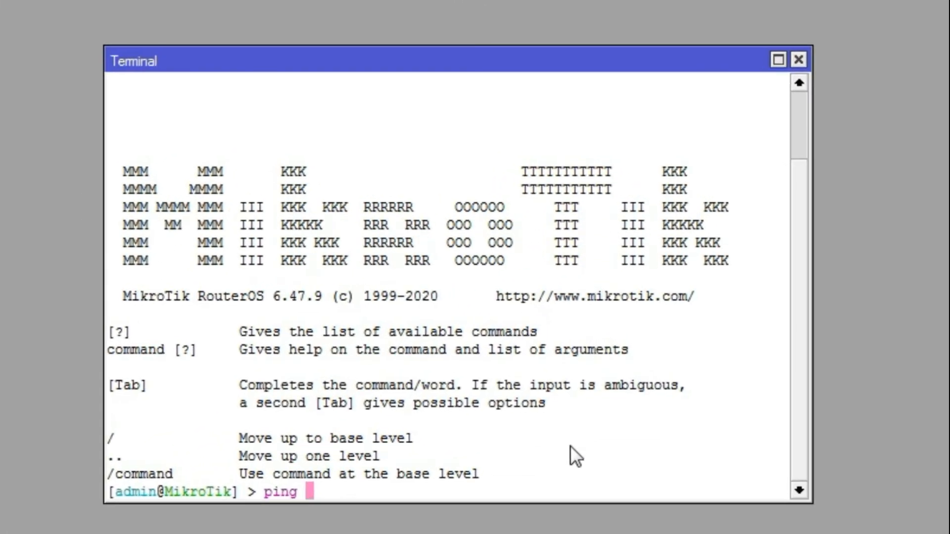
text(google)
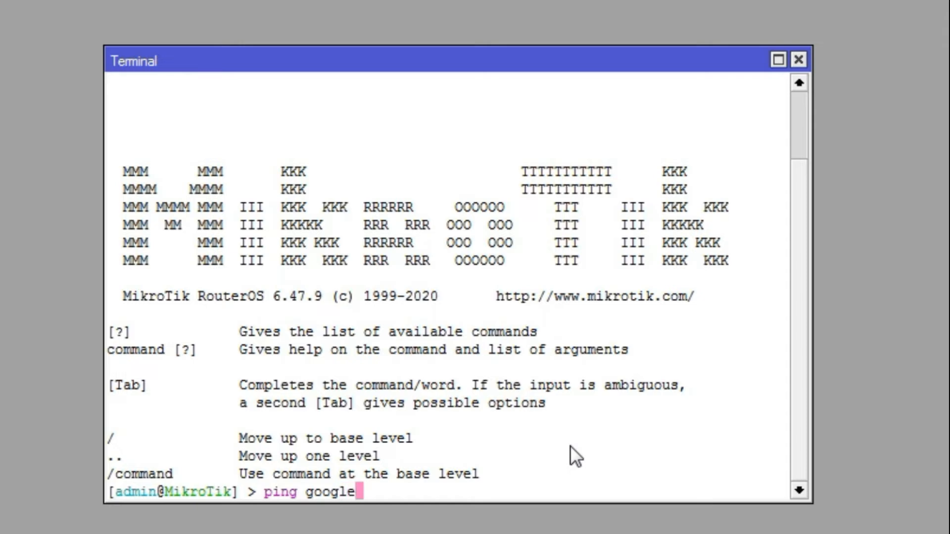
text(.com)
key(Return)
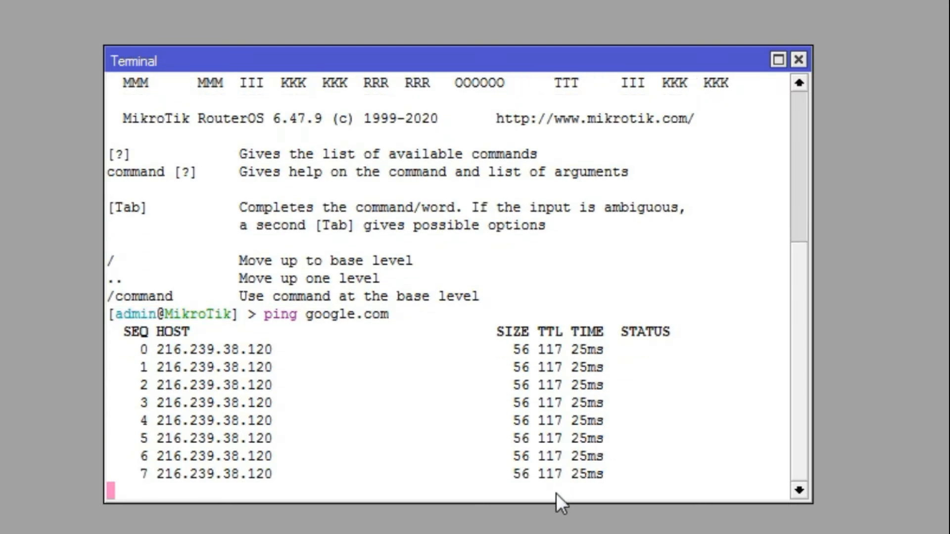
key(ctrl+c)
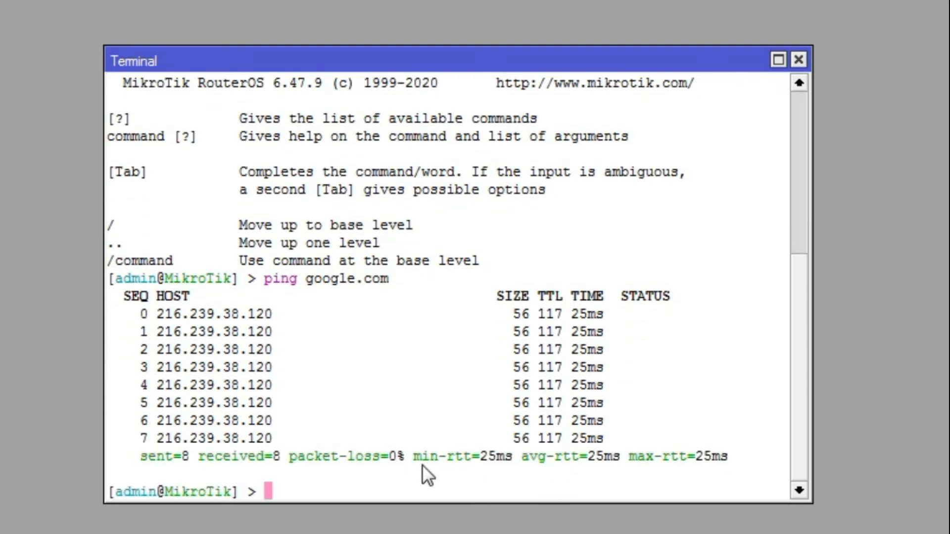
Step: Ping the gateway 192.168.1.1 from the terminal and close the terminal window
text(ping )
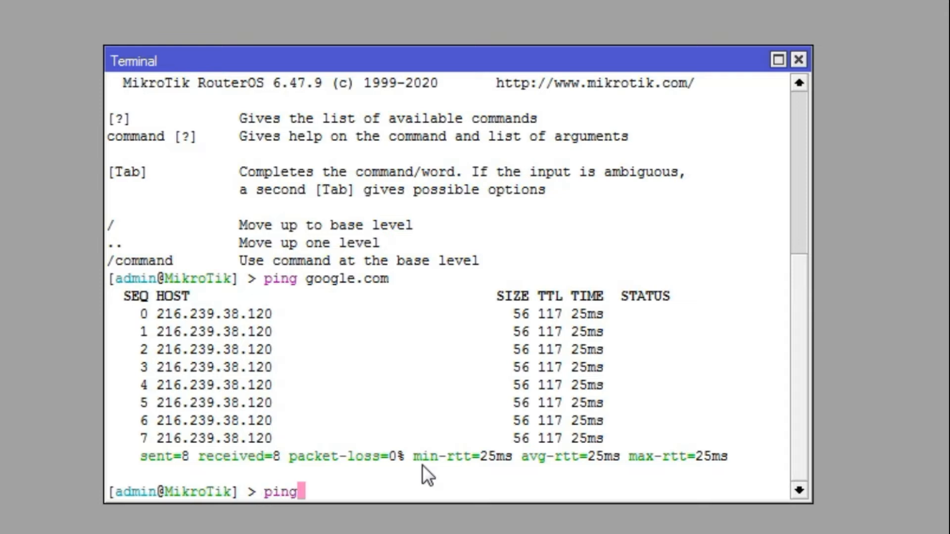
text(192.168.1.1)
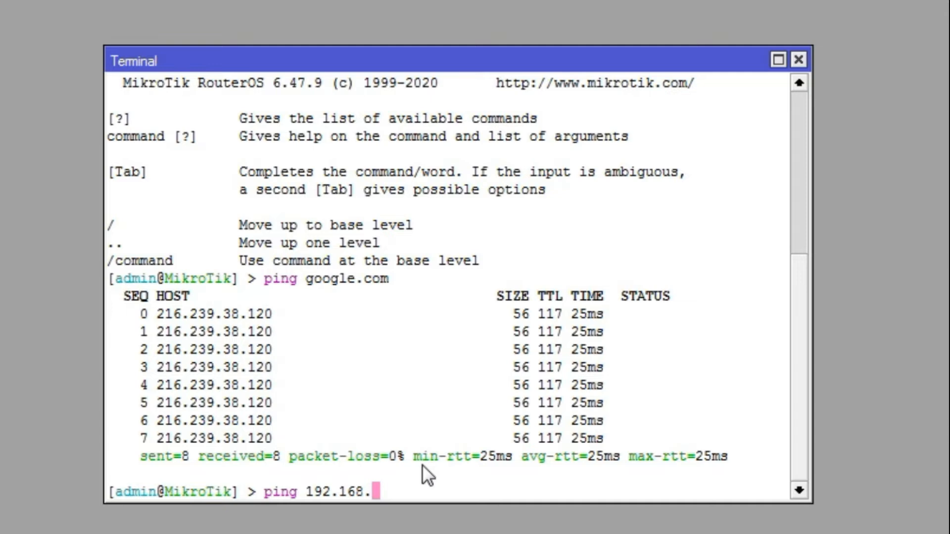
key(Return)
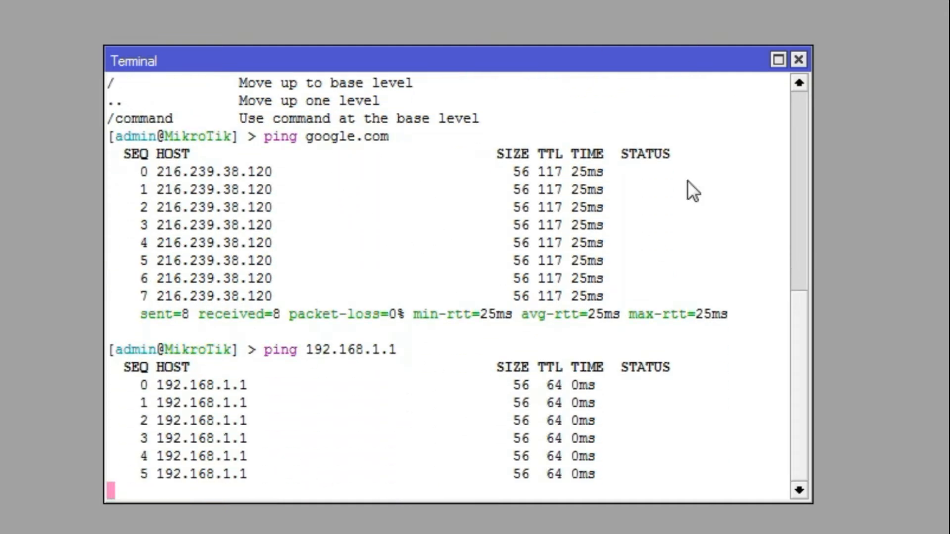
click(800, 62)
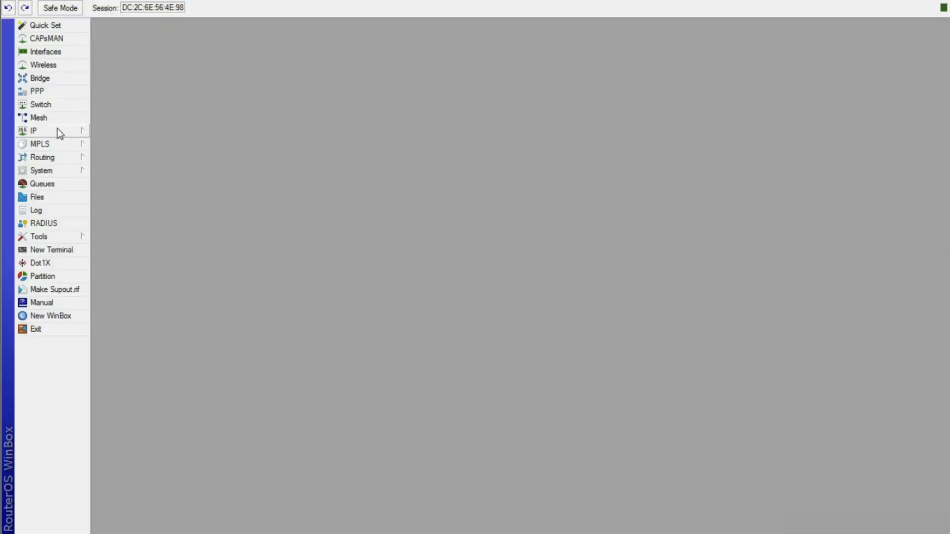
Step: Start the DHCP server setup wizard and select ether2-HOTSPOT1 as the DHCP server interface
click(57, 129)
click(54, 135)
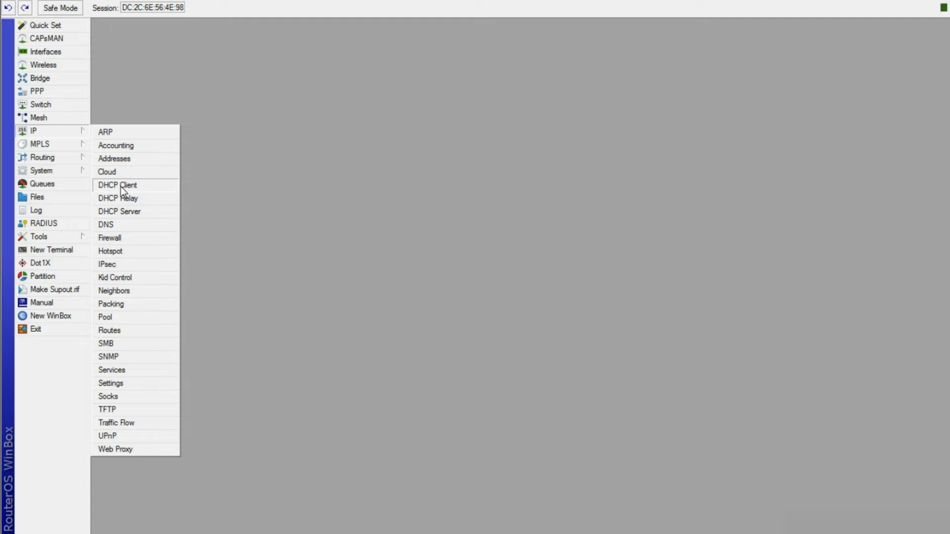
click(124, 211)
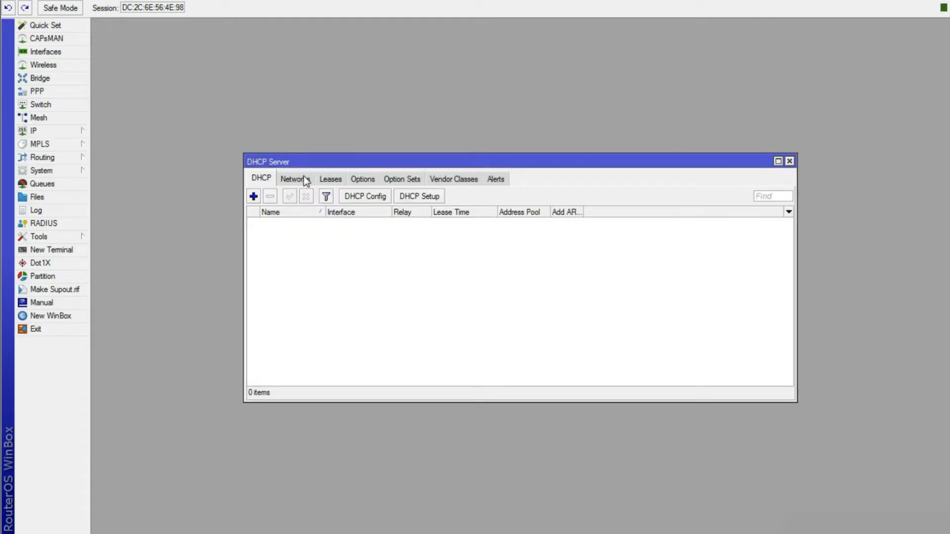
click(401, 180)
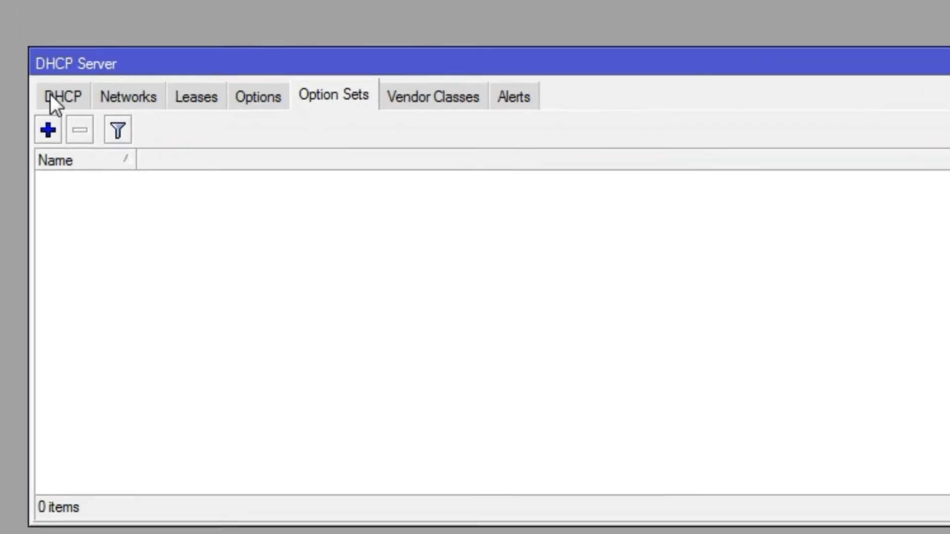
click(50, 95)
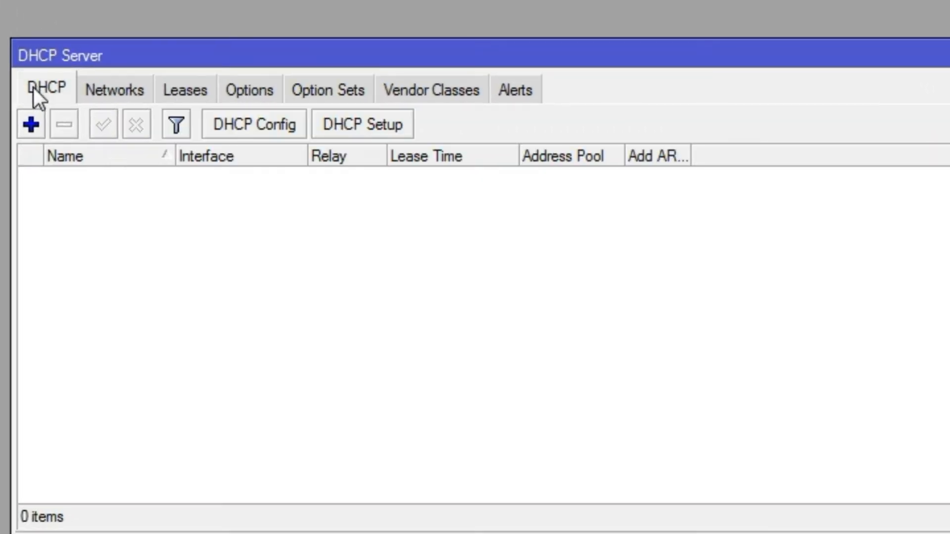
click(374, 120)
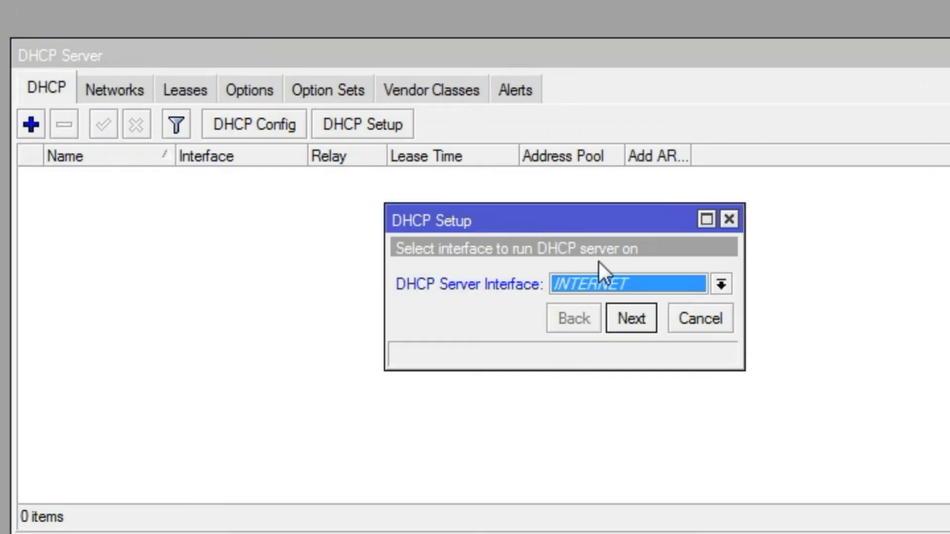
click(610, 283)
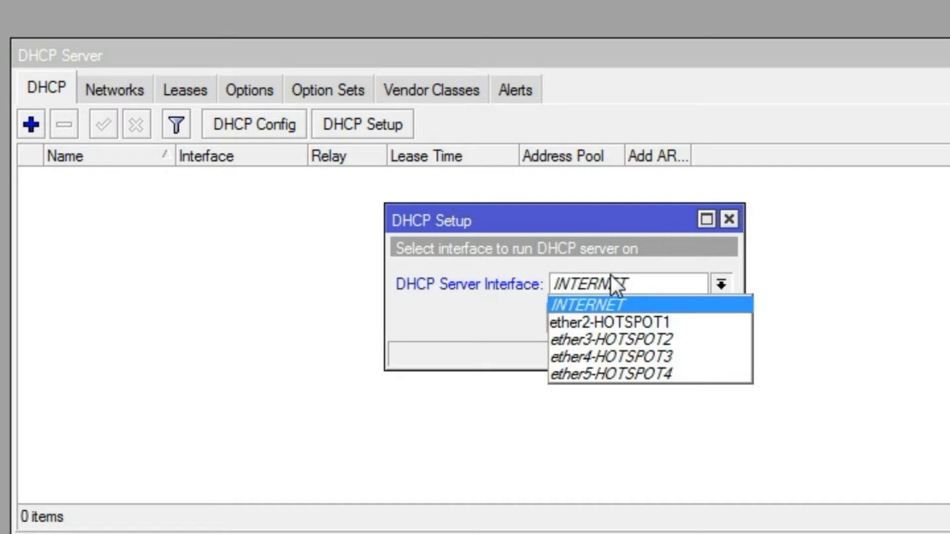
click(622, 319)
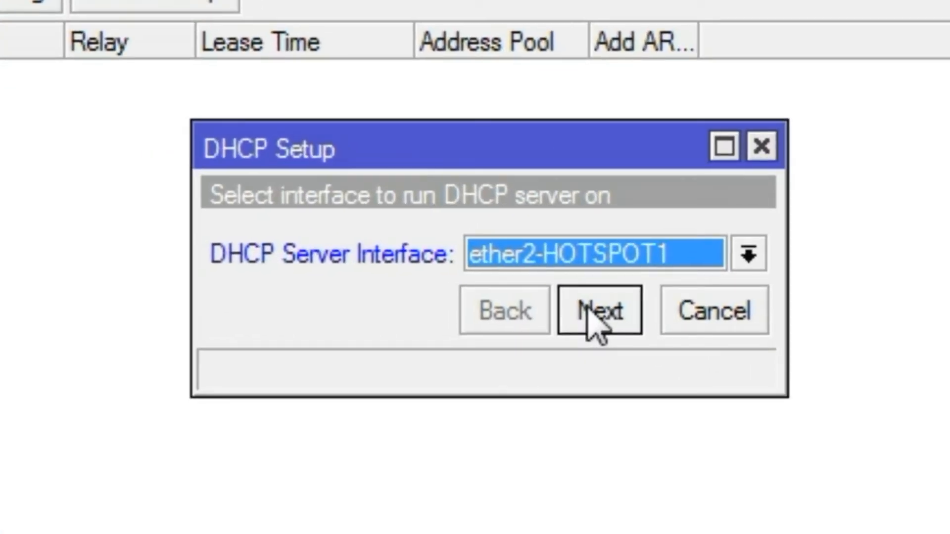
click(588, 311)
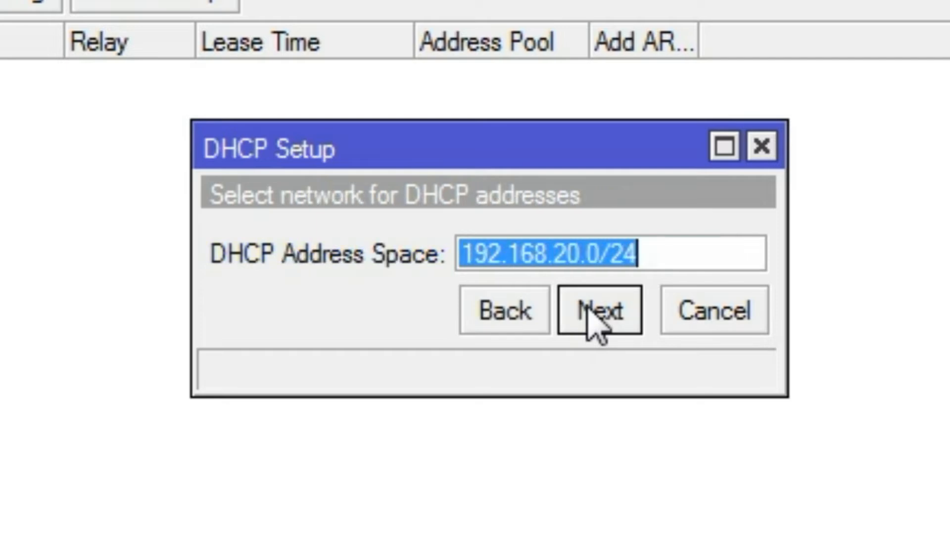
Step: Complete the DHCP setup with network 192.168.20.0/24, gateway 192.168.20.1, the proposed address pool, DNS servers 192.168.1.1 and 8.8.8.8, and lease time 00:10:00
click(588, 310)
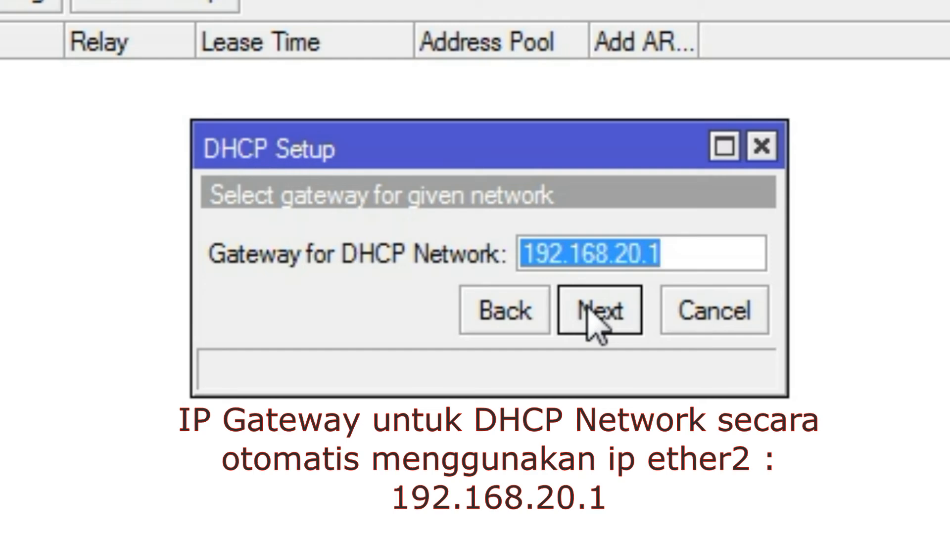
click(589, 312)
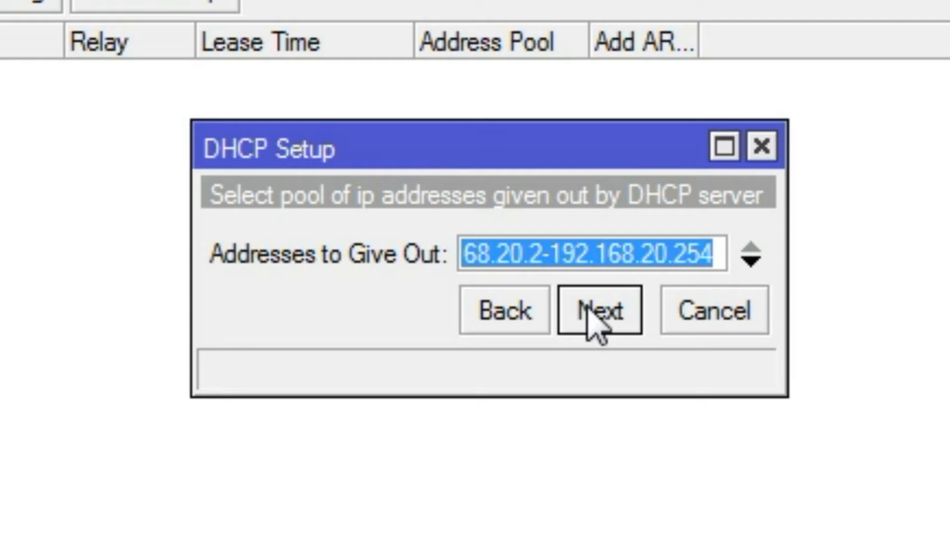
click(588, 317)
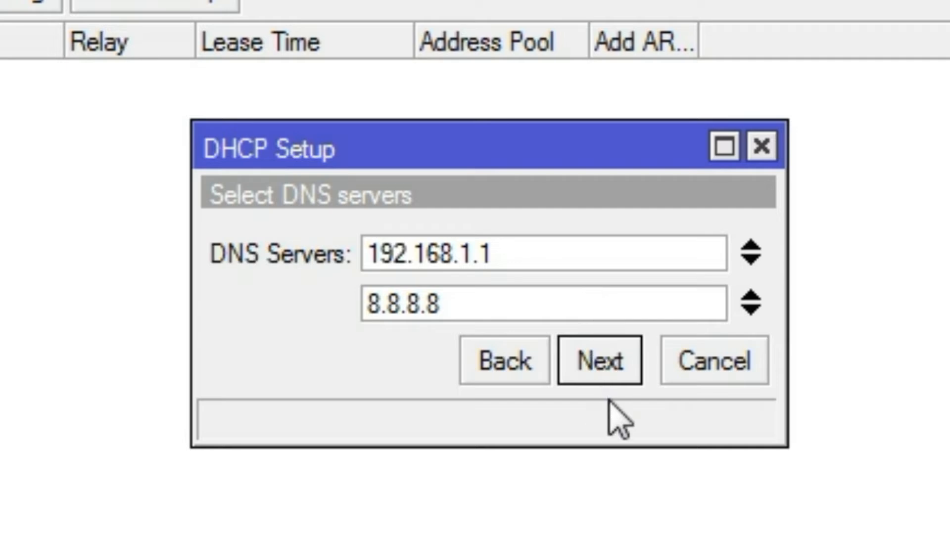
click(638, 366)
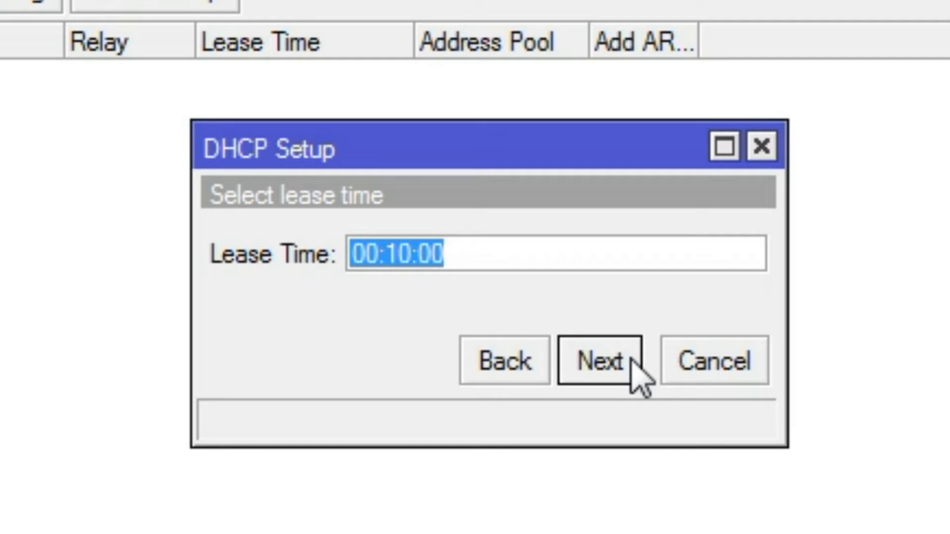
click(632, 360)
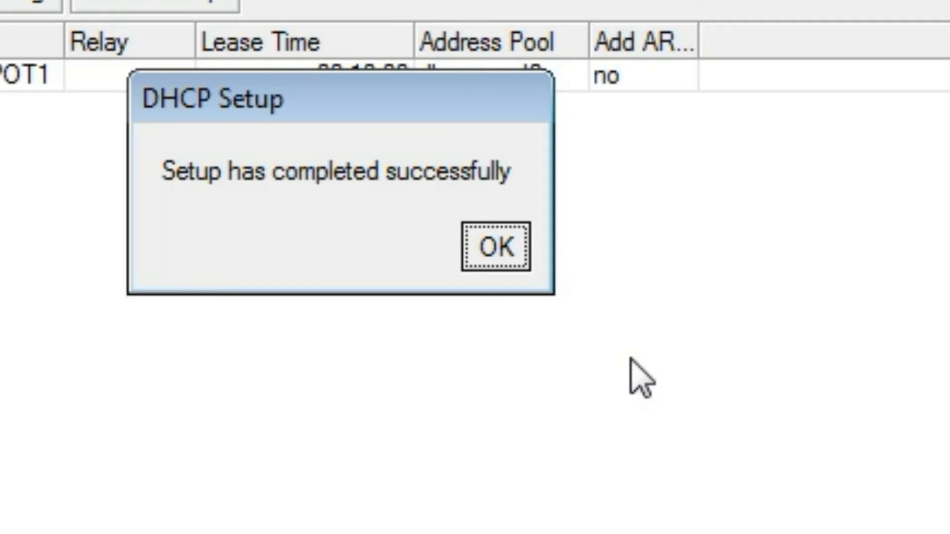
click(497, 242)
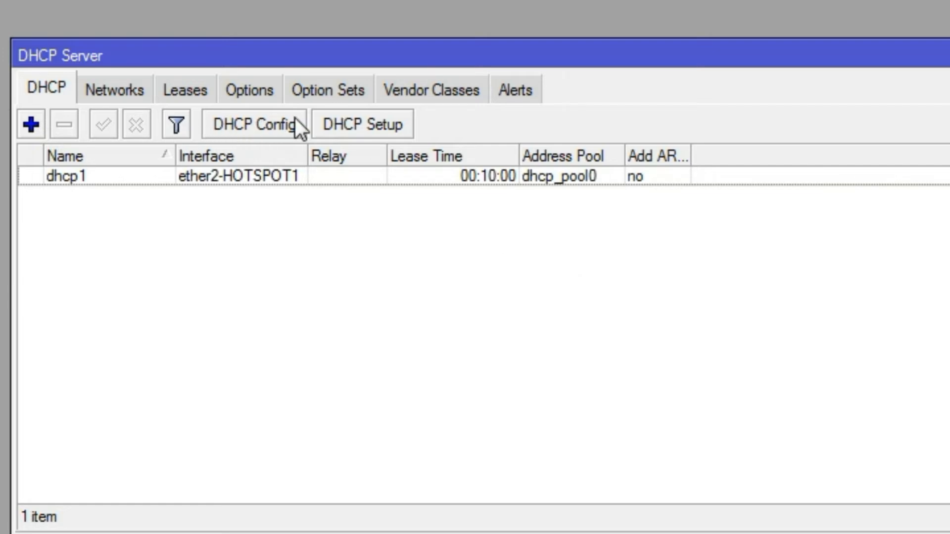
Step: Set up a DHCP server on ether3-HOTSPOT2 with network 192.168.30.0/24, the proposed gateway, address pool and DNS servers, and lease time 00:10:00
click(335, 121)
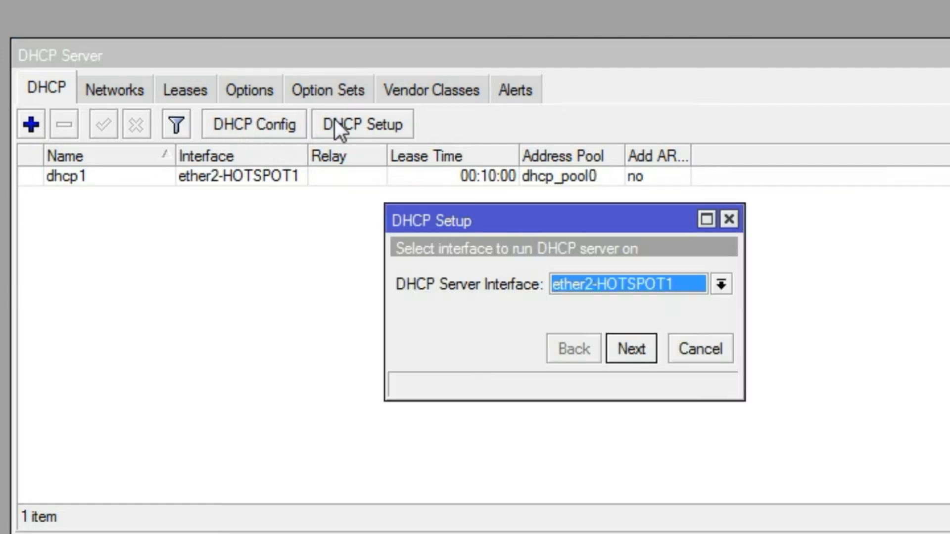
click(574, 288)
click(579, 339)
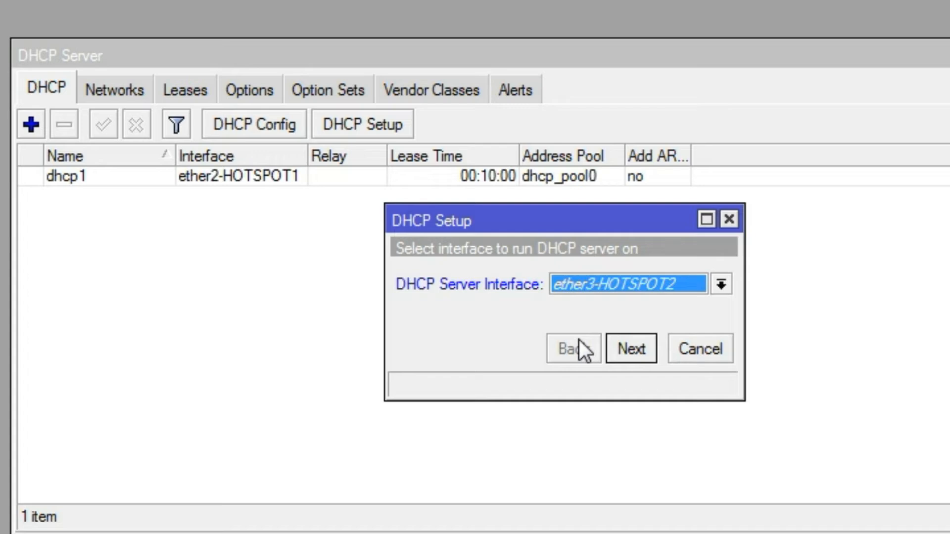
click(638, 345)
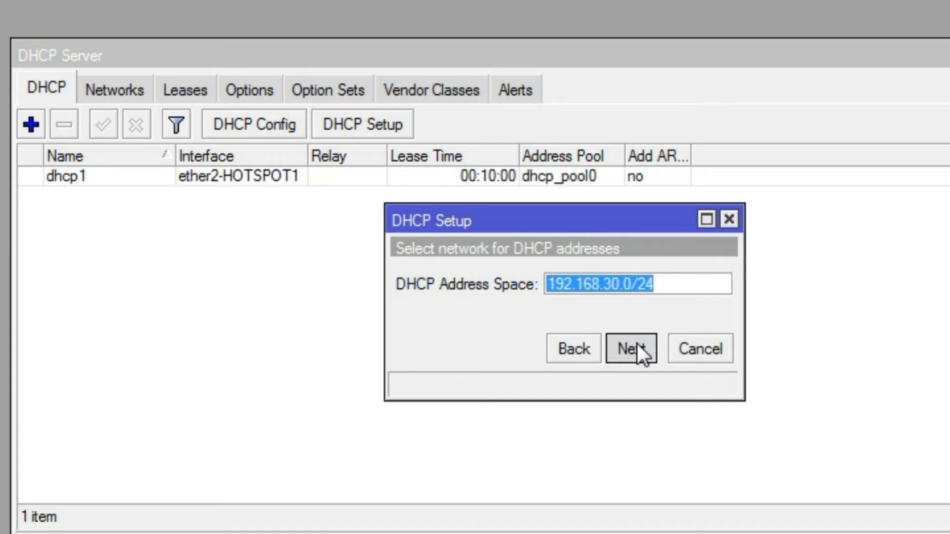
click(638, 346)
click(637, 346)
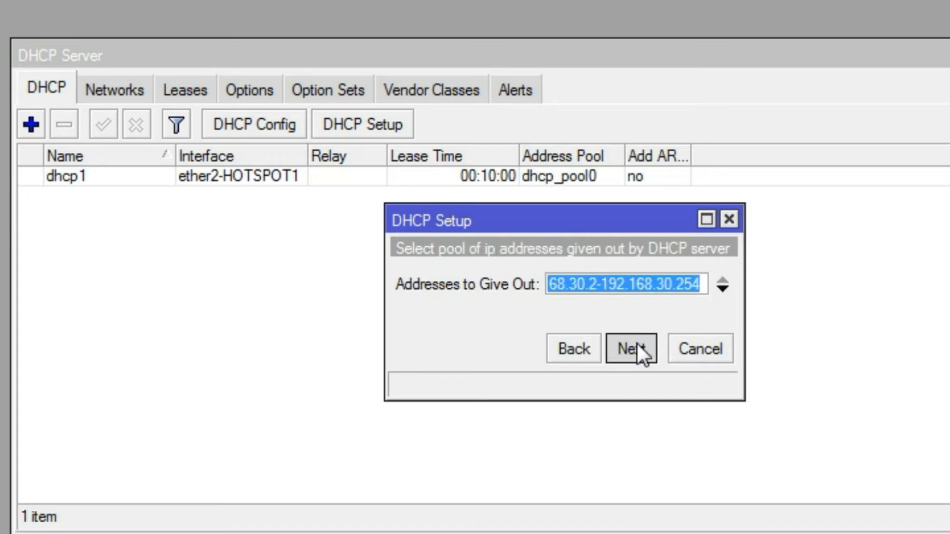
click(636, 346)
click(637, 346)
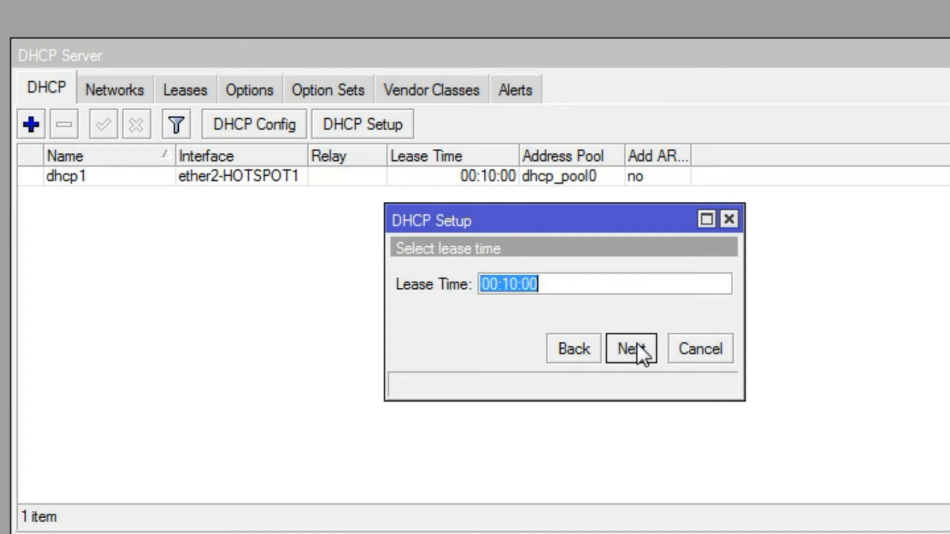
click(637, 347)
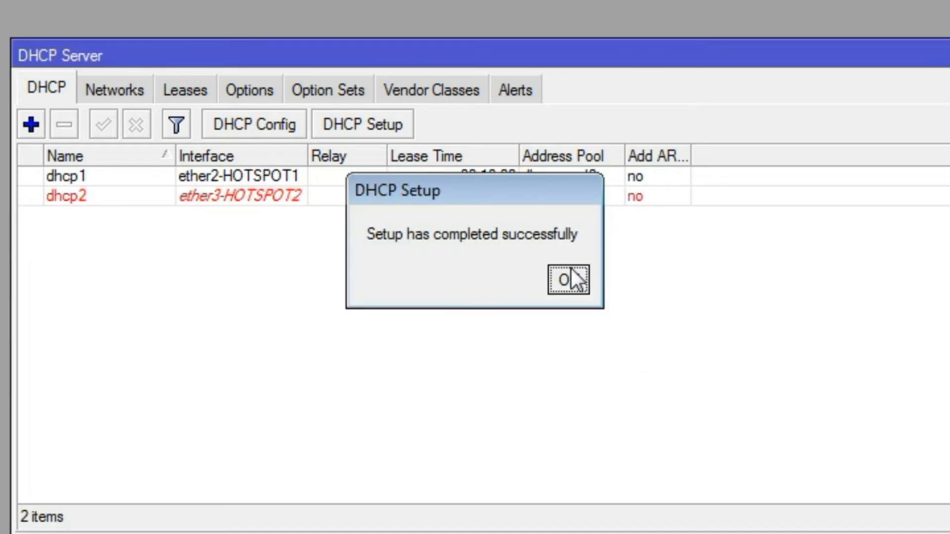
click(566, 268)
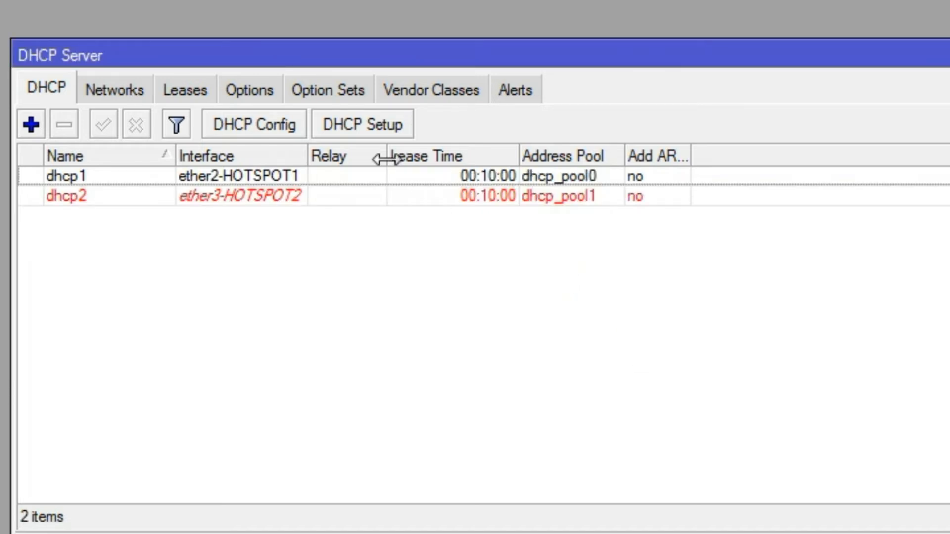
Step: Set up a DHCP server on ether4-HOTSPOT3 with network 192.168.40.0/24, the proposed gateway and address pool, DNS servers 192.168.1.1 and 8.8.8.8, and lease time 00:10:00
click(369, 135)
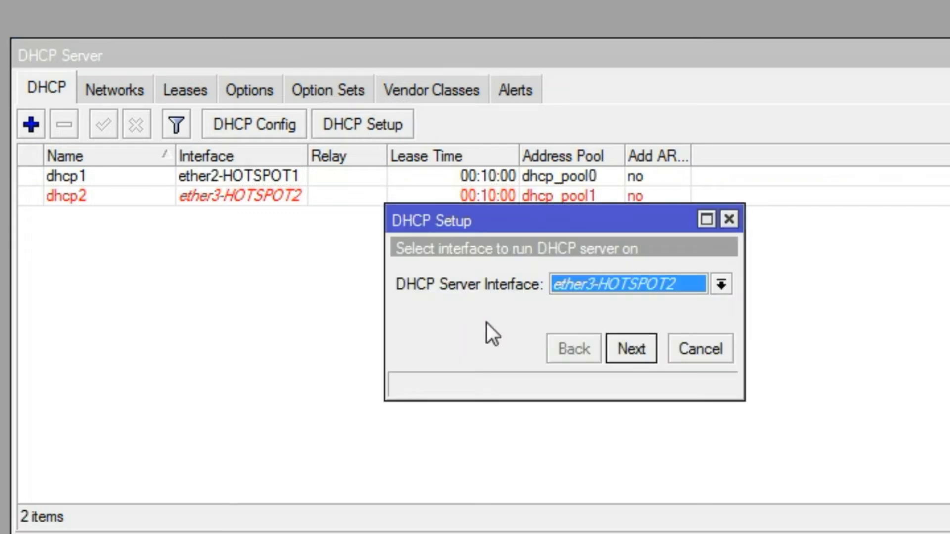
click(586, 280)
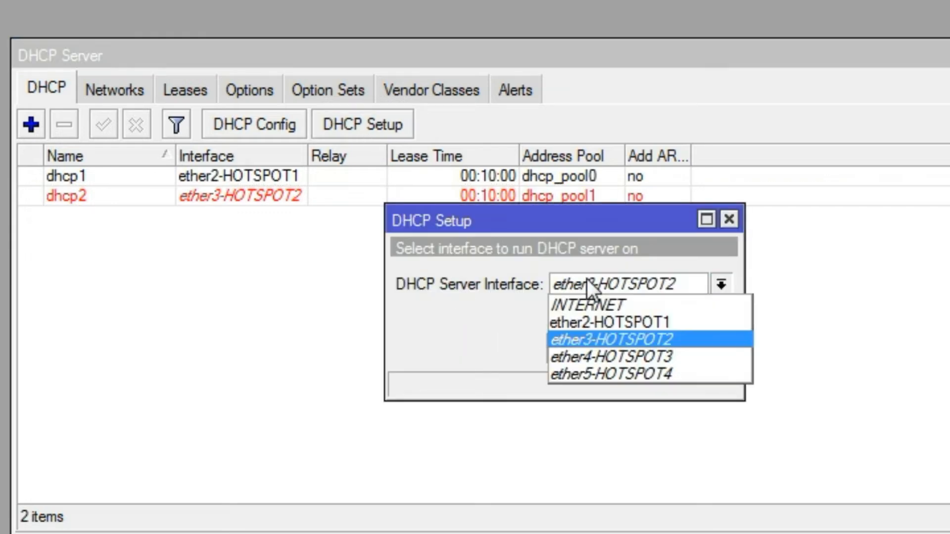
click(589, 356)
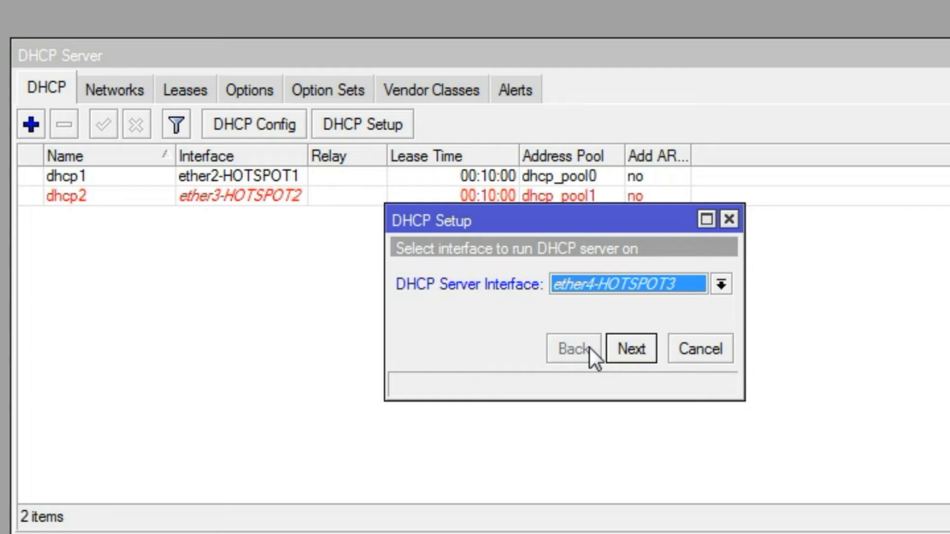
click(616, 347)
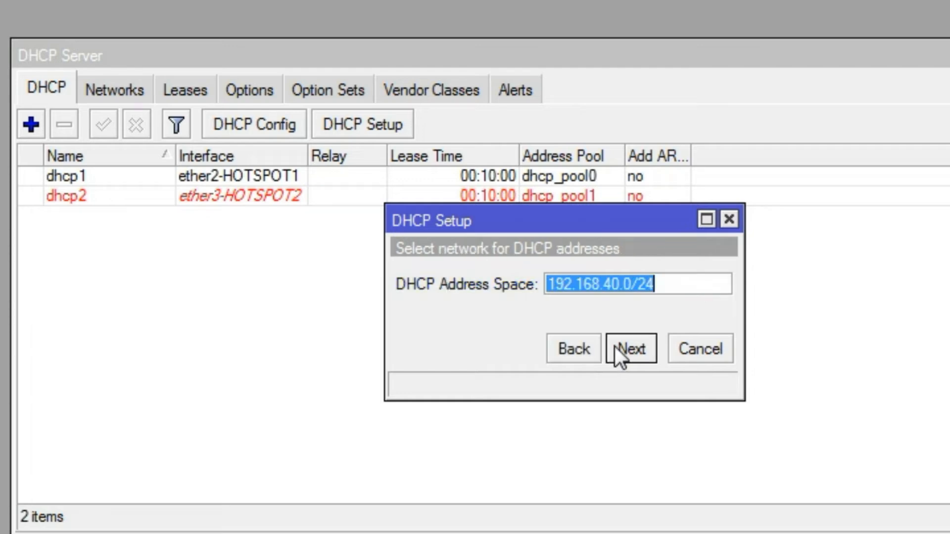
click(615, 348)
click(616, 348)
click(616, 348)
click(616, 348)
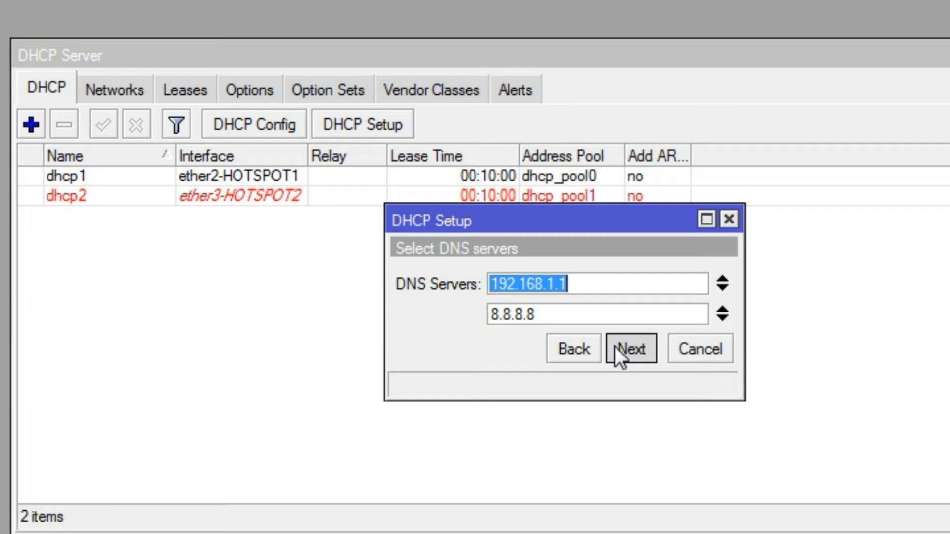
click(614, 346)
click(614, 346)
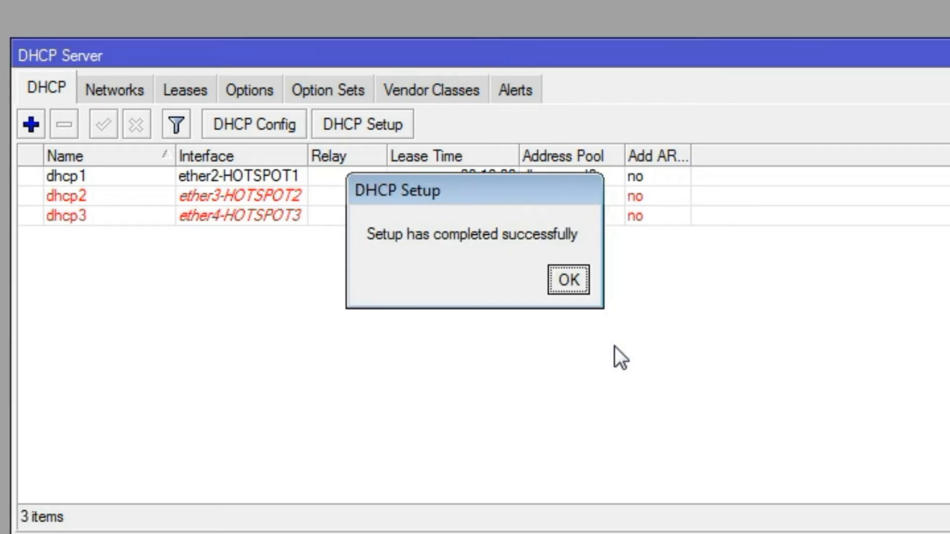
click(556, 271)
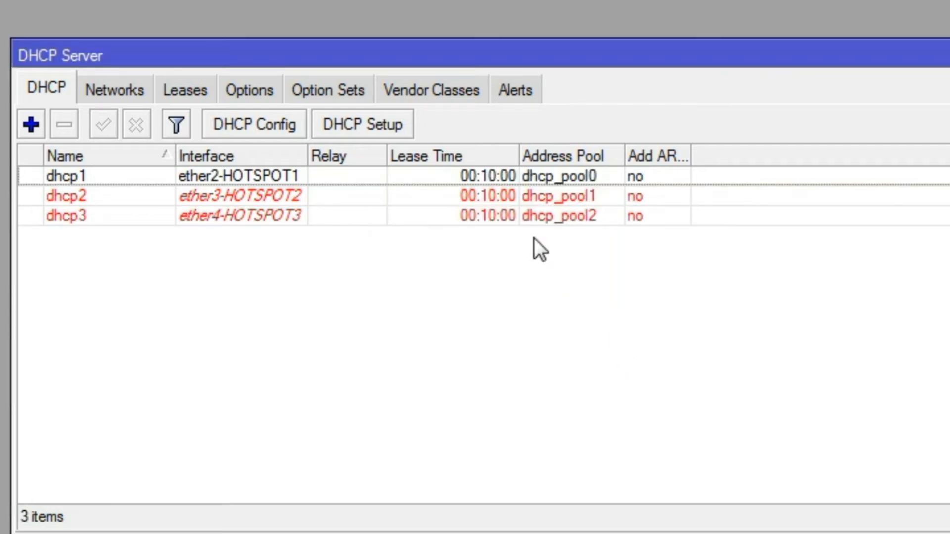
Step: Set up a DHCP server on ether5-HOTSPOT4 with gateway 192.168.50.1, the proposed network, address pool and lease time, and DNS servers 192.168.1.1 and 8.8.8.8
click(375, 117)
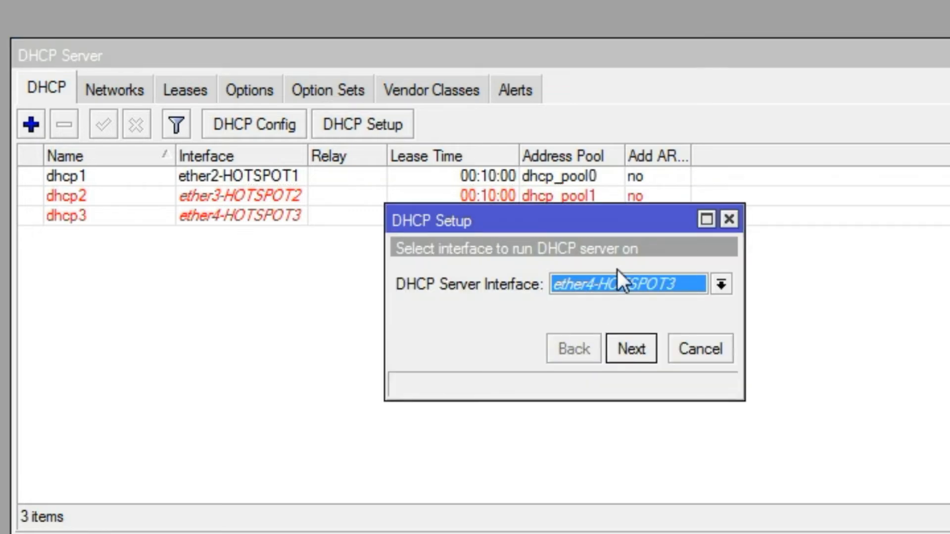
click(594, 281)
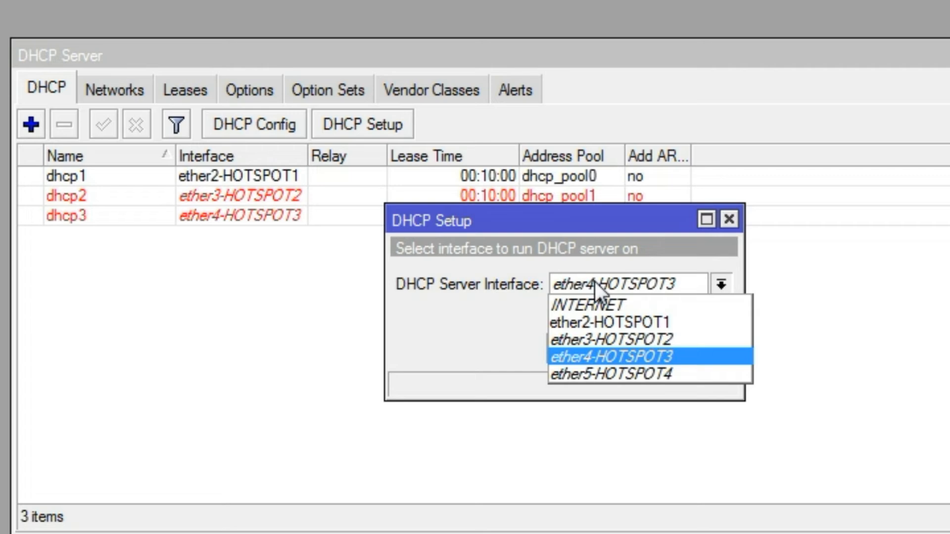
click(580, 375)
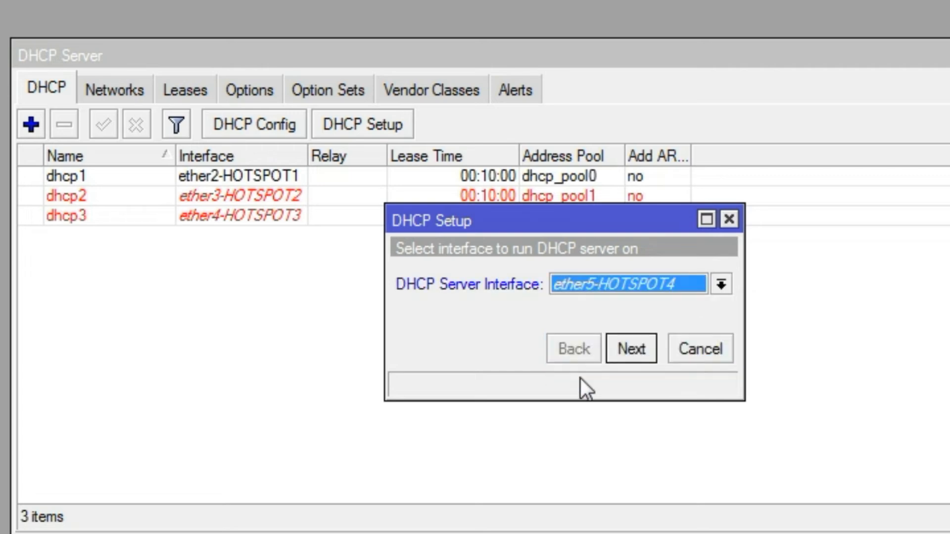
click(640, 342)
click(640, 342)
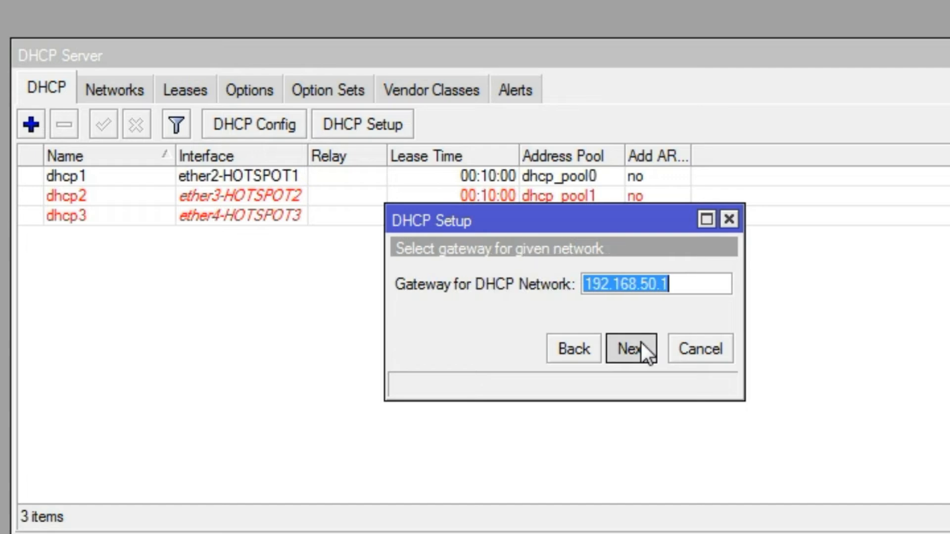
click(630, 348)
click(630, 348)
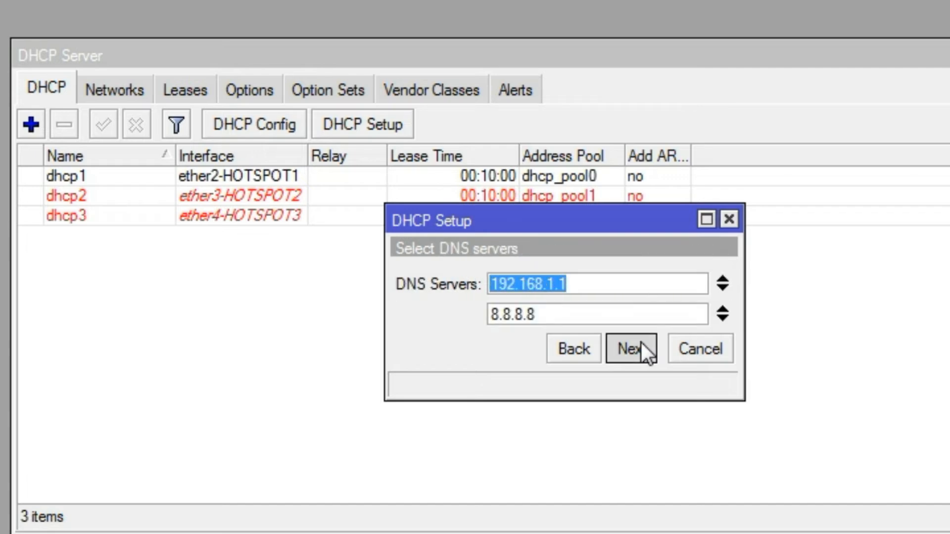
click(641, 344)
click(641, 343)
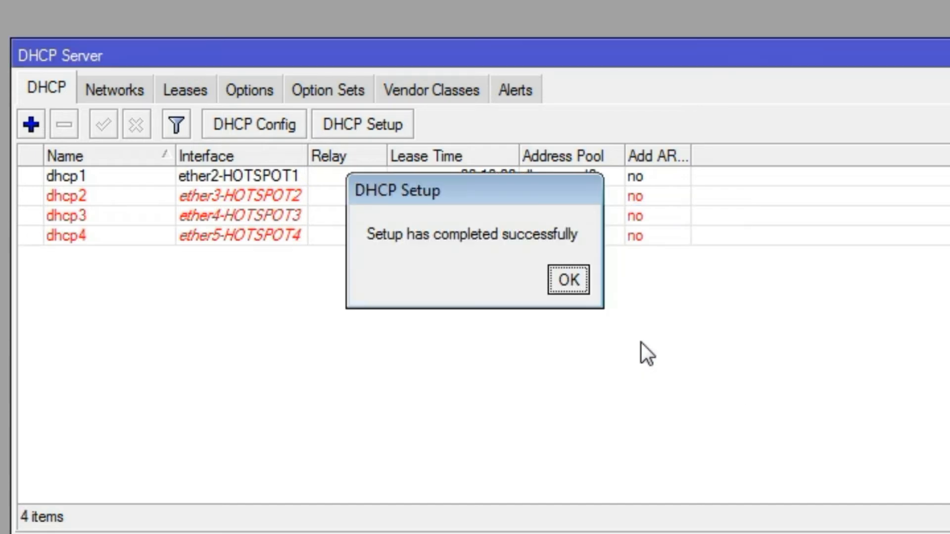
click(568, 279)
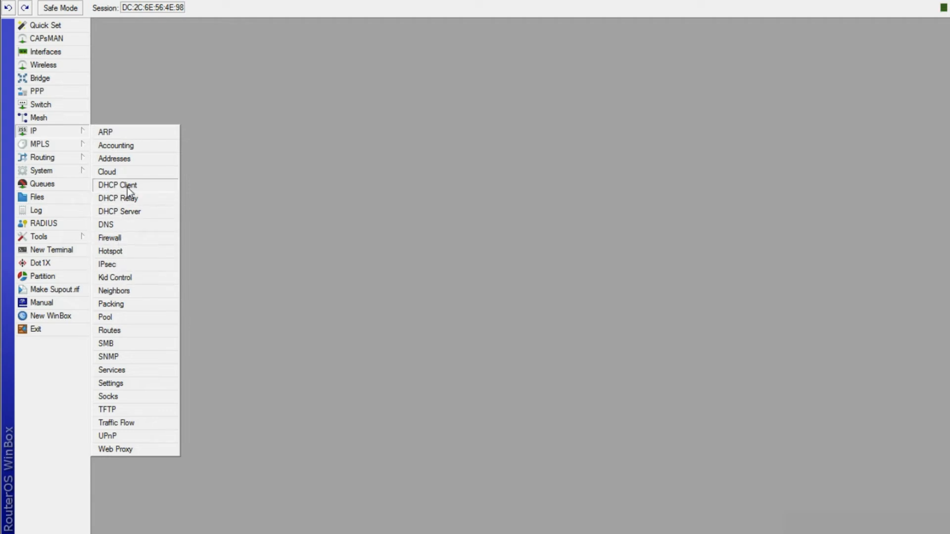
Step: View the IP pool list and start the hotspot setup wizard with ether2-HOTSPOT1 as the HotSpot interface
click(142, 322)
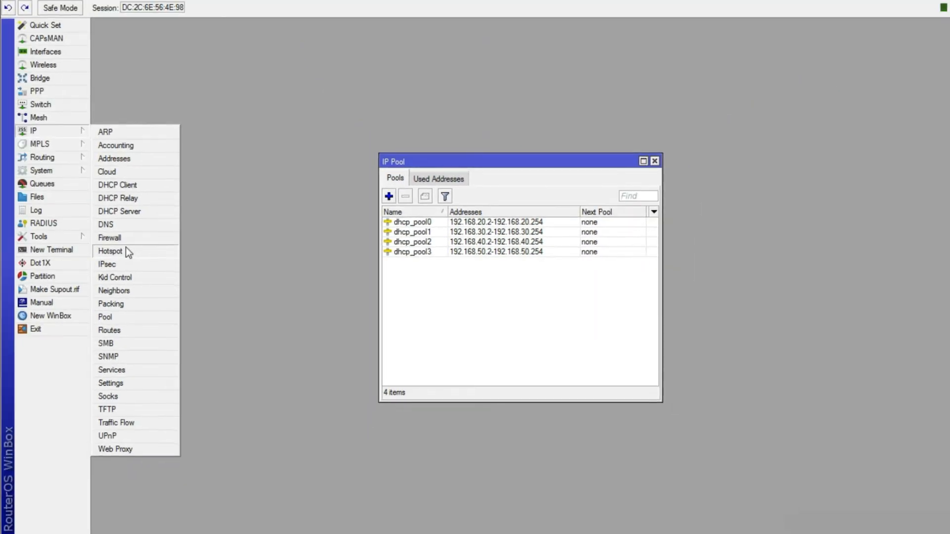
click(125, 251)
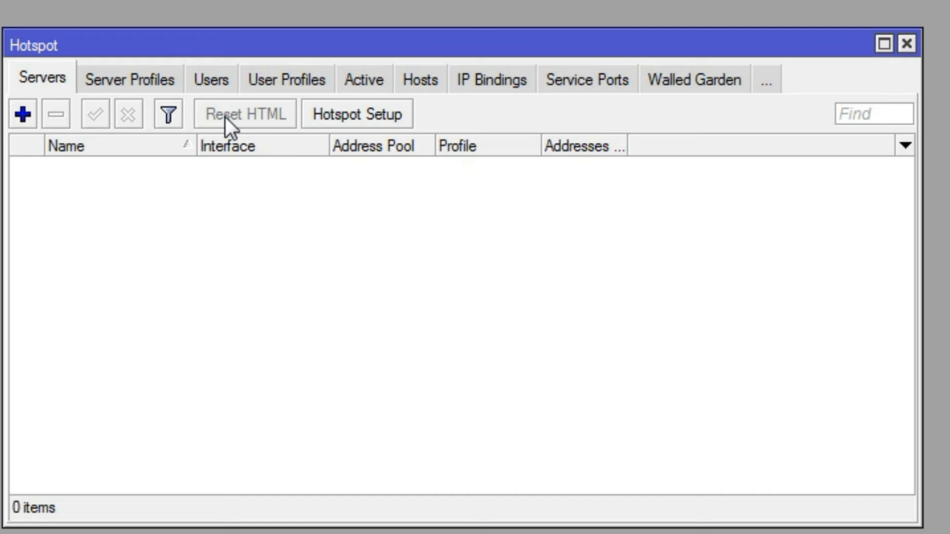
click(383, 102)
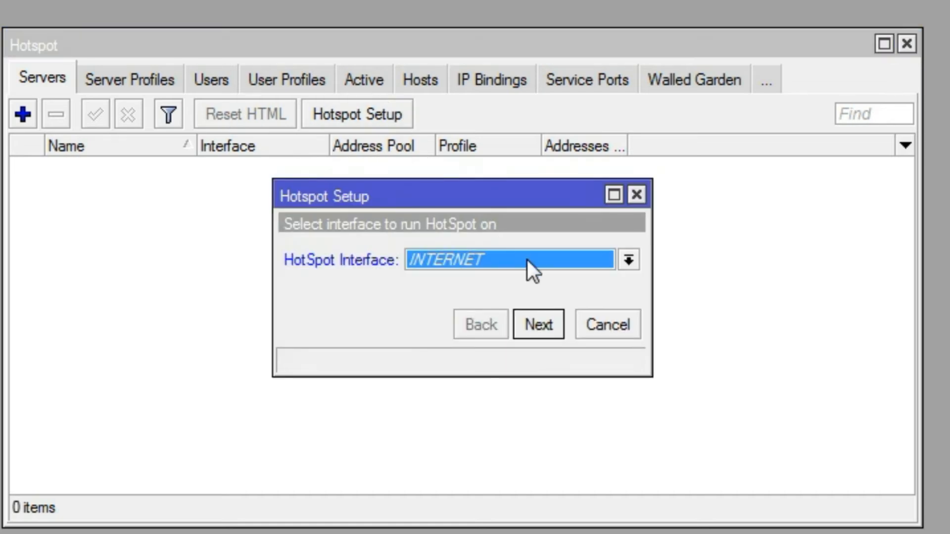
click(527, 259)
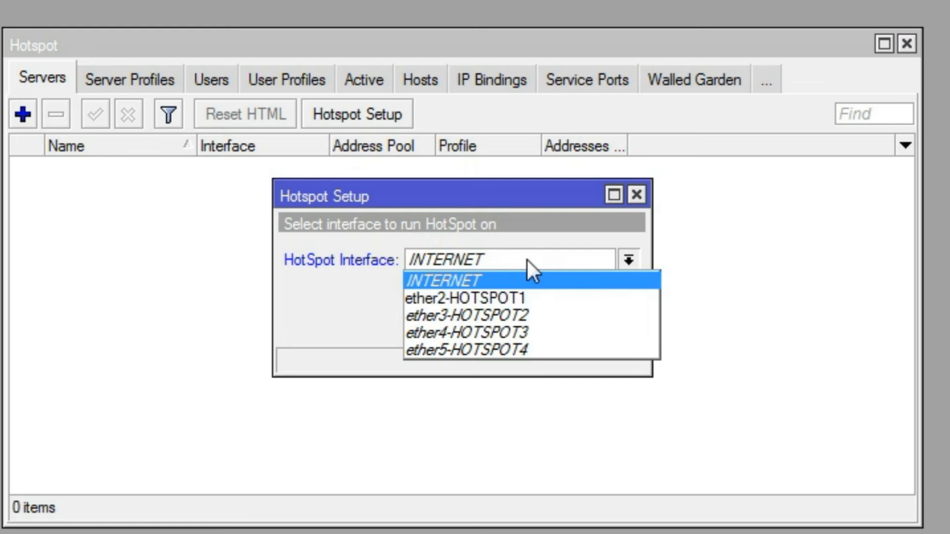
click(519, 298)
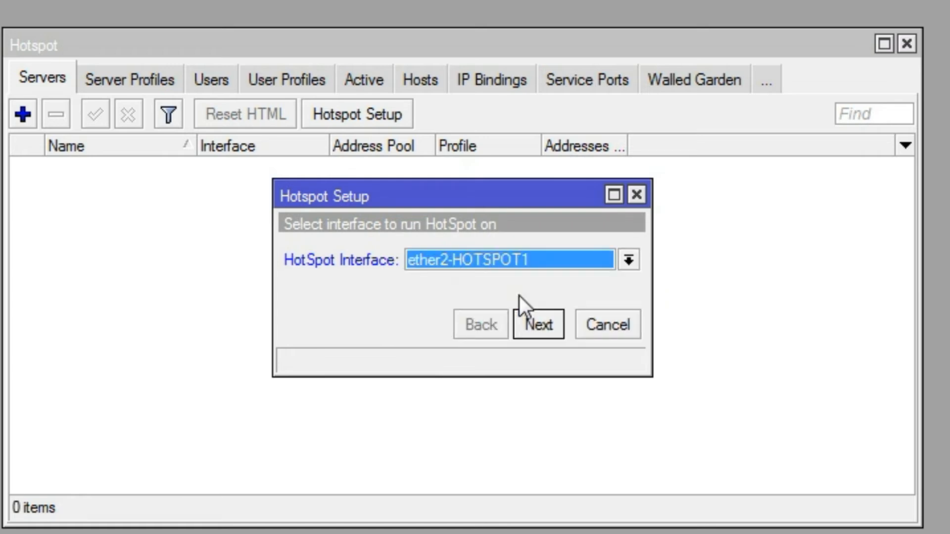
click(538, 324)
Step: Accept the proposed local address, pool 192.168.20.2-192.168.20.254, certificate none, SMTP server 0.0.0.0, and DNS servers 192.168.1.1 and 8.8.8.8 for the hotspot
click(542, 334)
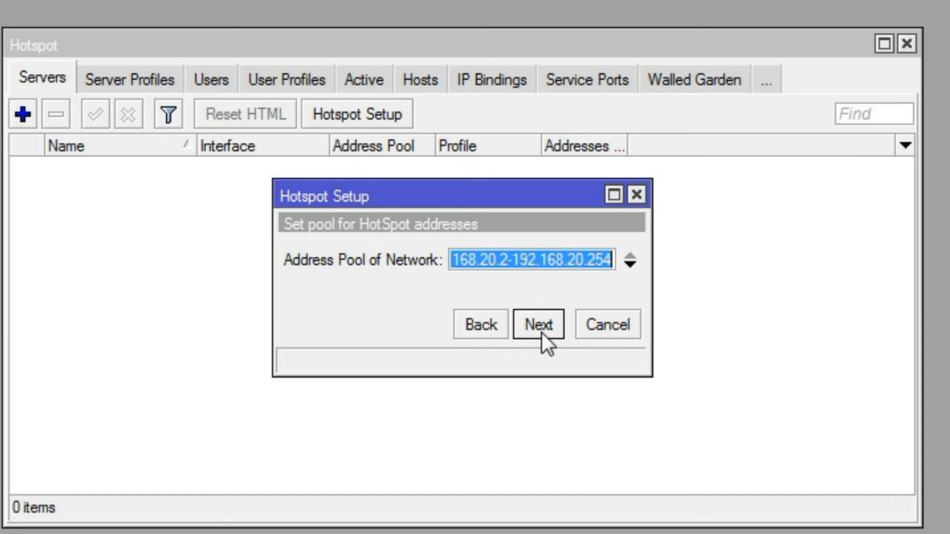
click(542, 333)
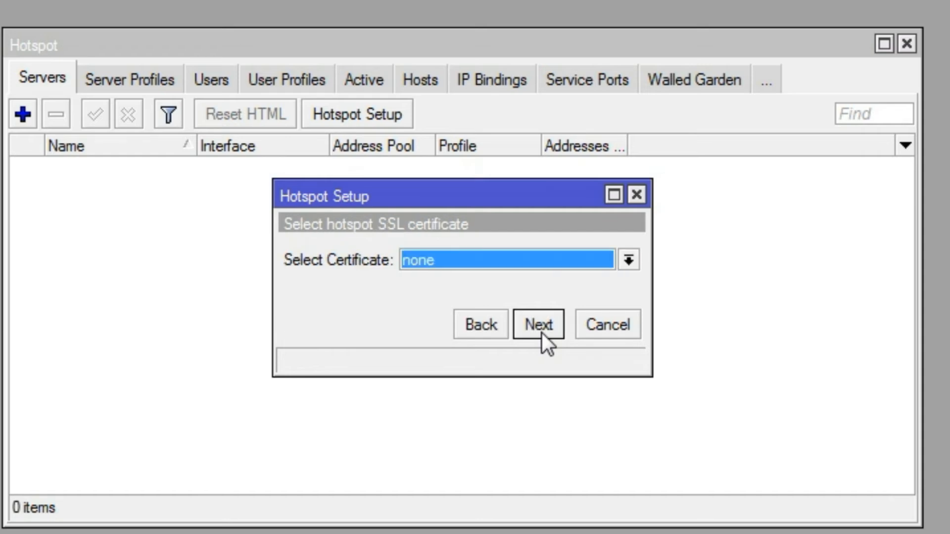
click(541, 334)
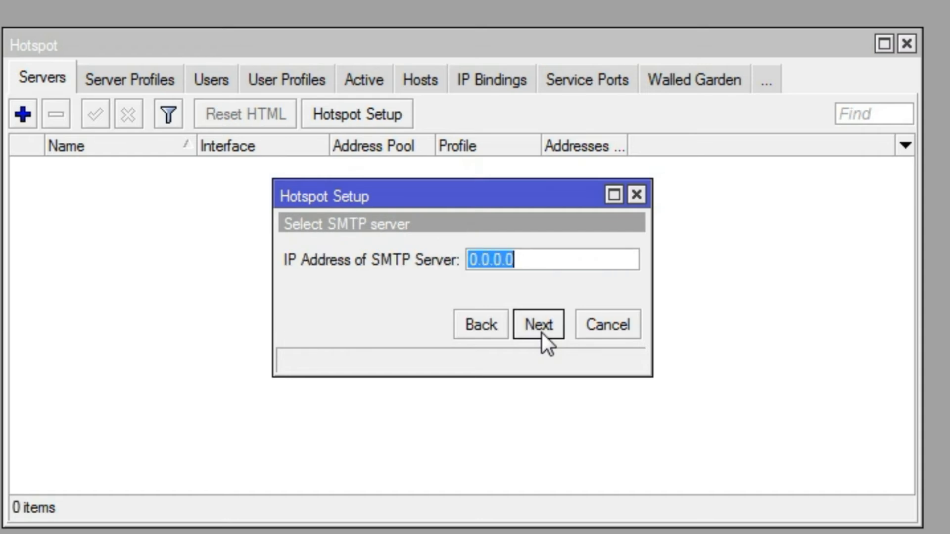
click(542, 334)
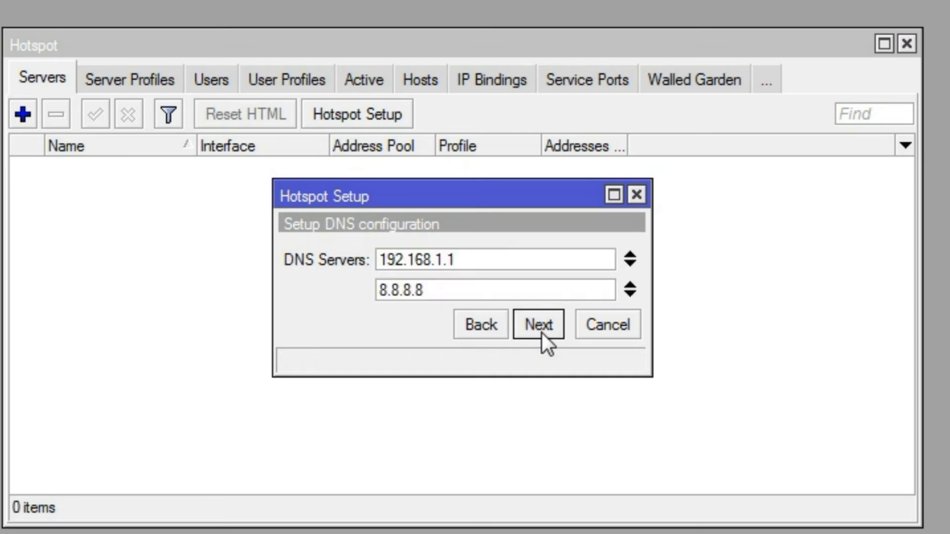
click(542, 333)
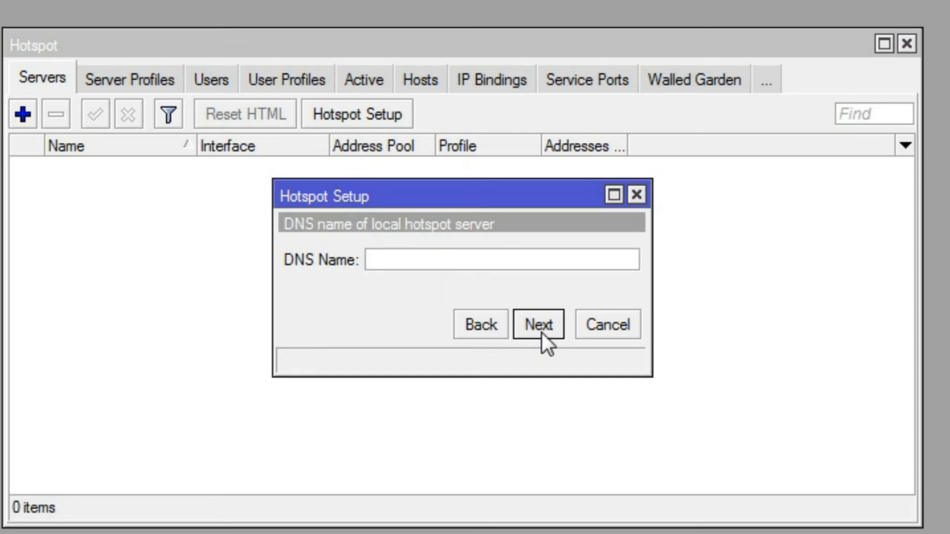
Step: Set the hotspot's DNS name to trisula.net and finish the setup with local user admin and a blank password
text(TR)
key(BackSpace)
key(BackSpace)
text(tr)
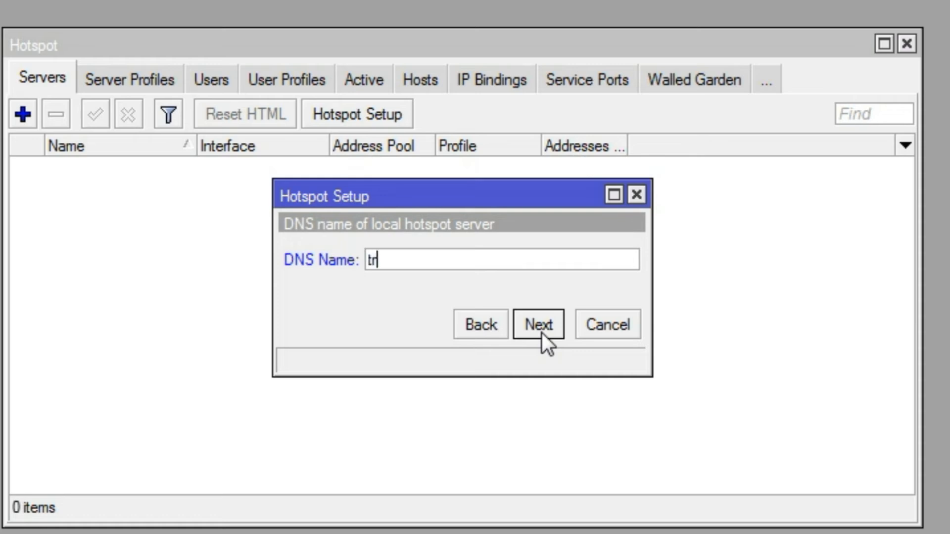
text(isula.net)
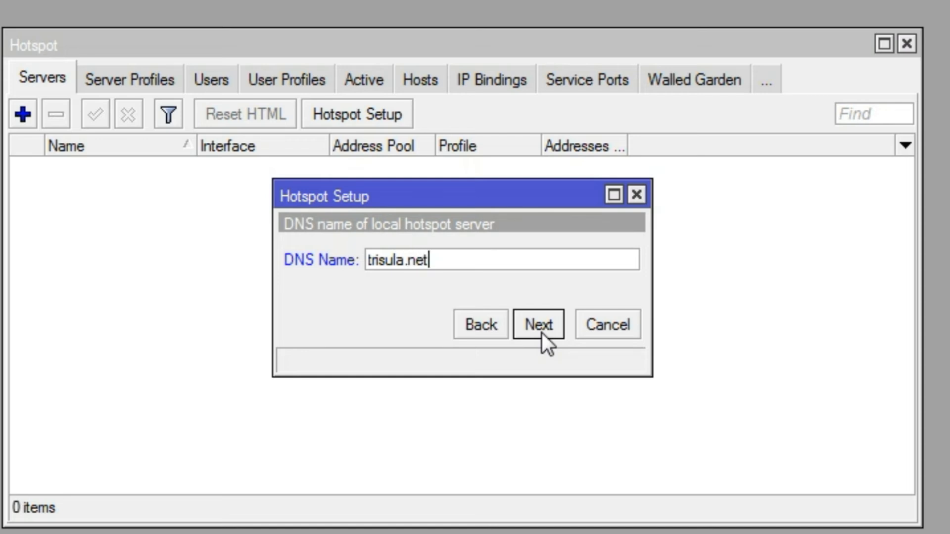
click(538, 325)
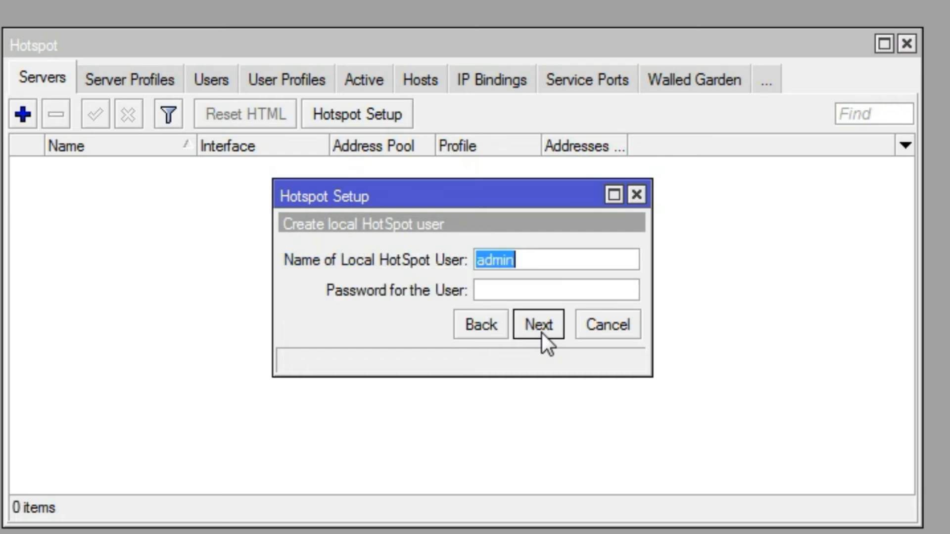
click(542, 334)
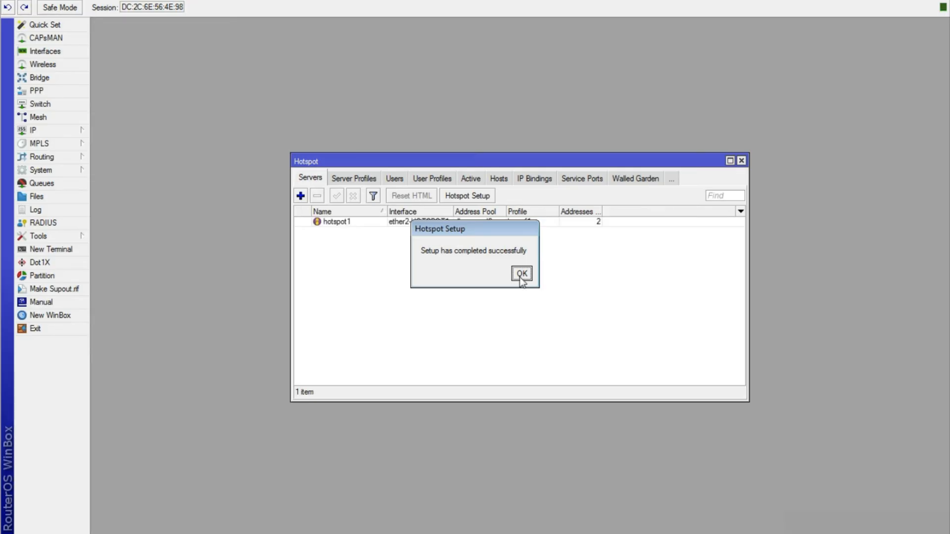
click(466, 270)
Step: Set up a hotspot on ether3-HOTSPOT2 with local address 192.168.30.1/24, masquerading, the proposed pool, certificate none, SMTP server 0.0.0.0 and the proposed DNS settings
click(357, 113)
click(524, 270)
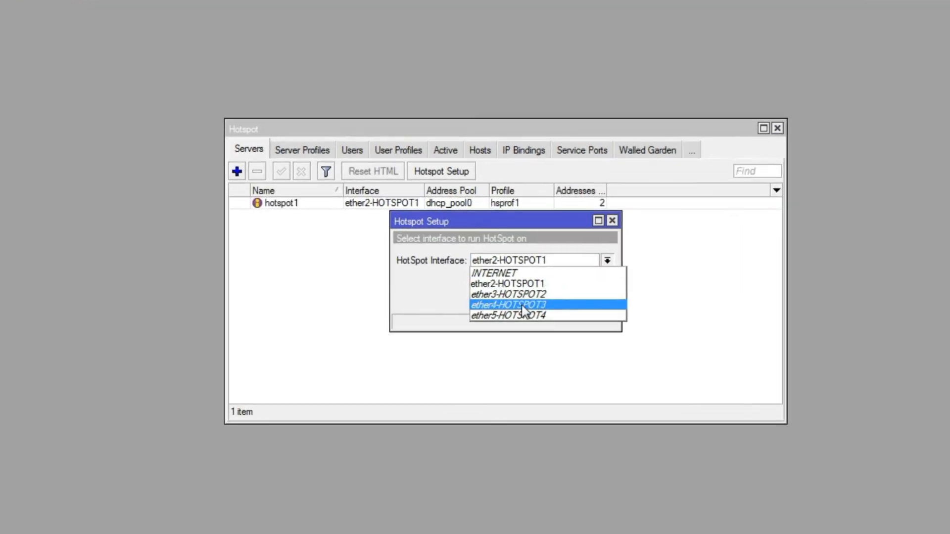
click(532, 297)
click(553, 300)
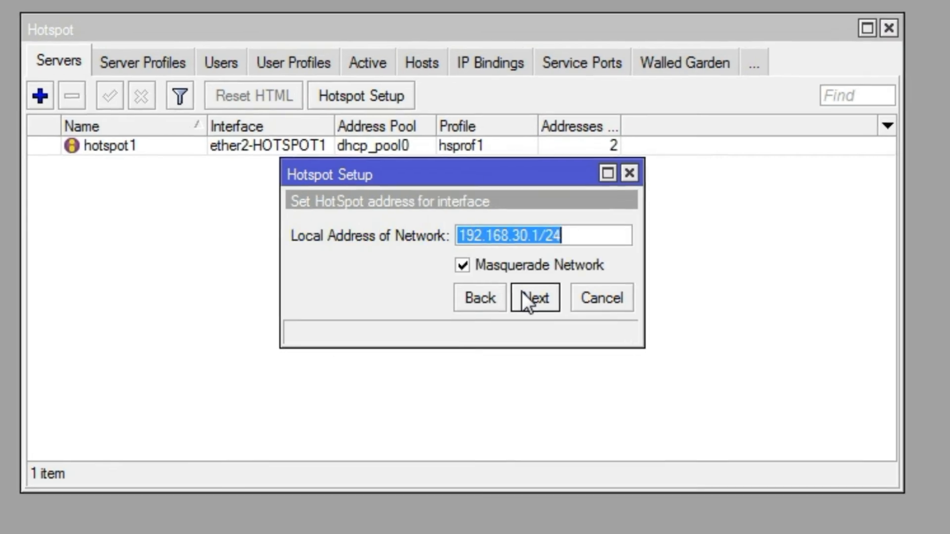
click(522, 293)
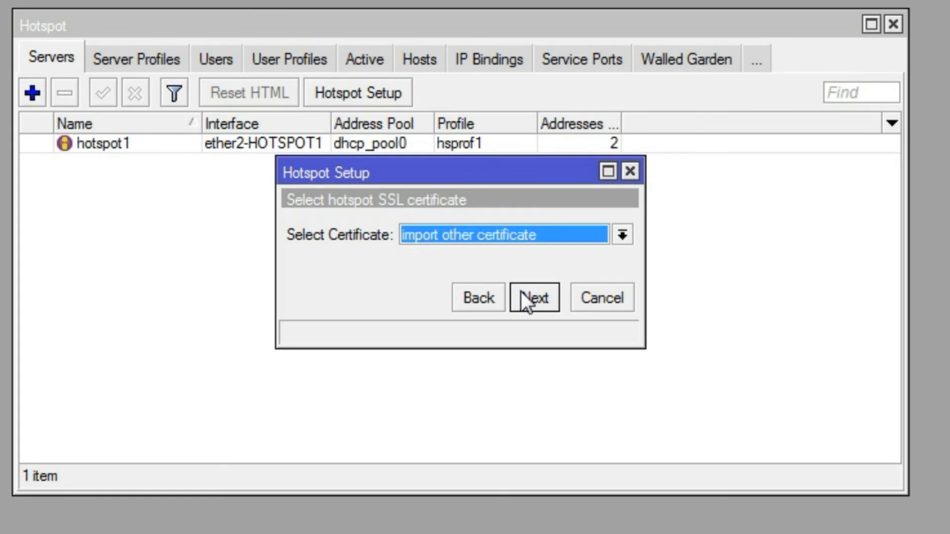
click(561, 240)
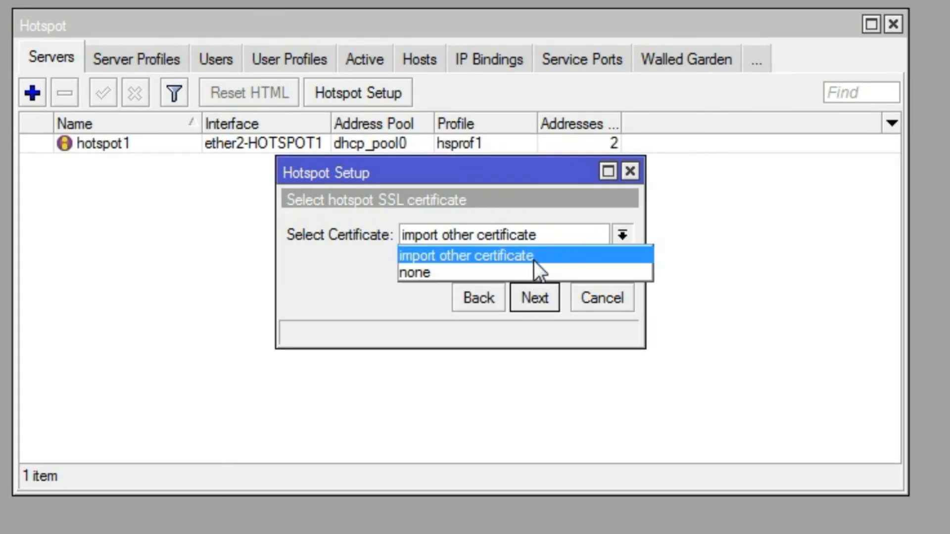
click(521, 272)
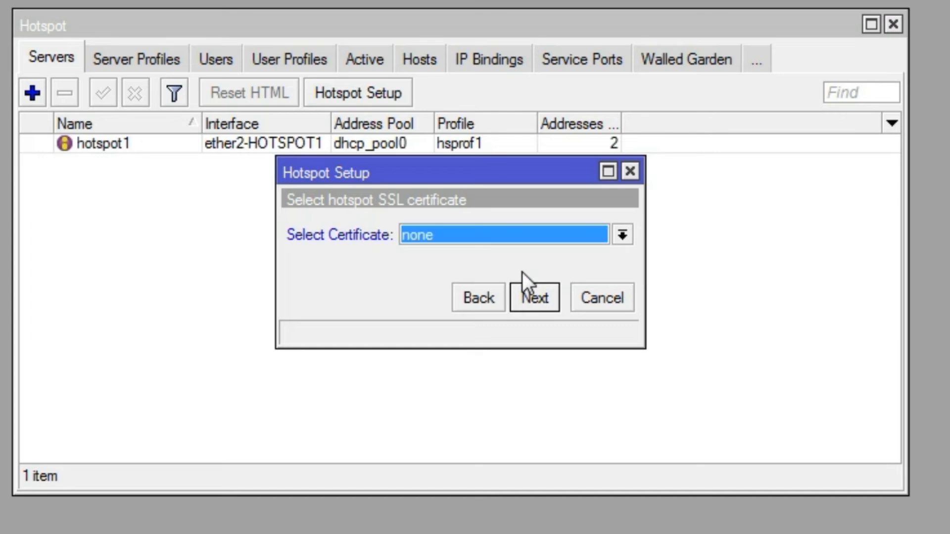
click(537, 297)
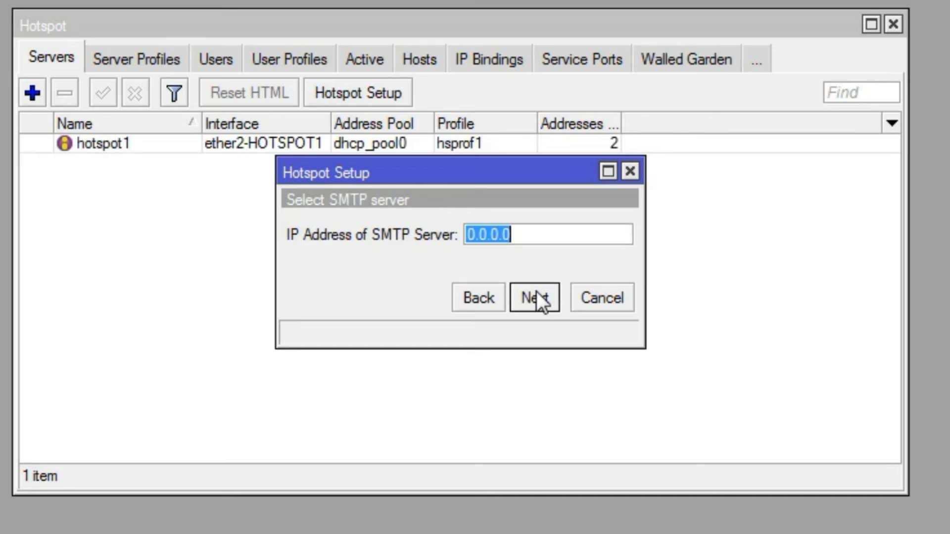
click(536, 296)
click(536, 296)
click(536, 297)
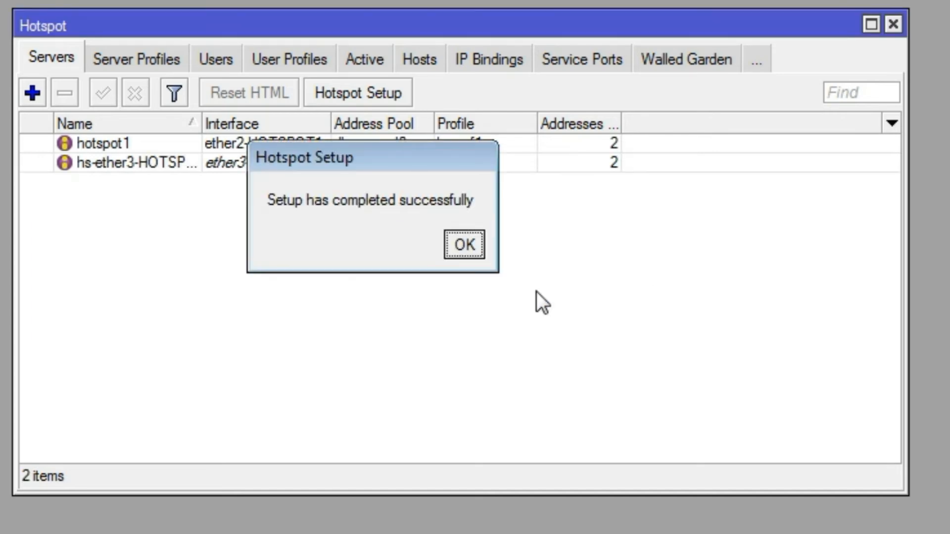
Step: Set up a hotspot on ether4-HOTSPOT3 with the proposed address and pool, certificate none, and DNS name trisula.net
click(472, 243)
click(391, 93)
click(518, 233)
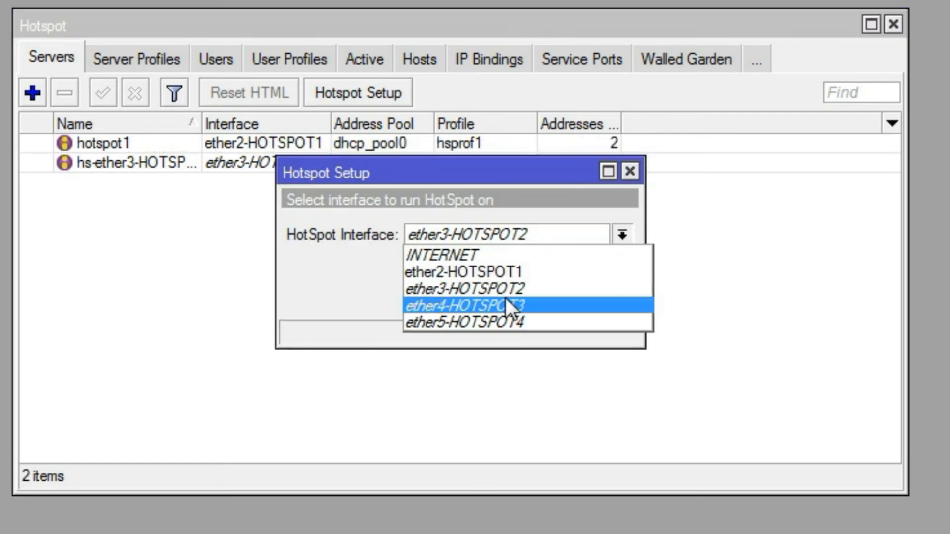
click(505, 303)
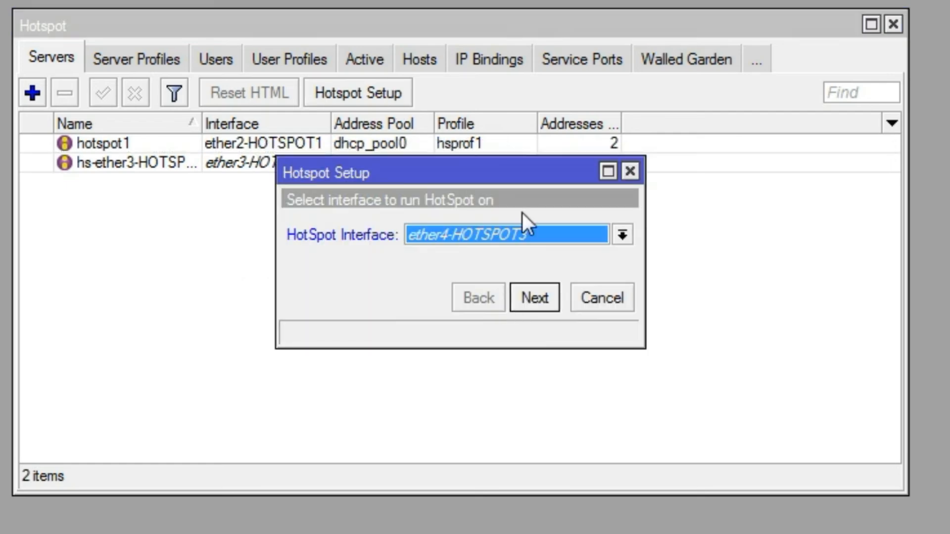
click(535, 294)
click(536, 294)
click(542, 237)
click(506, 273)
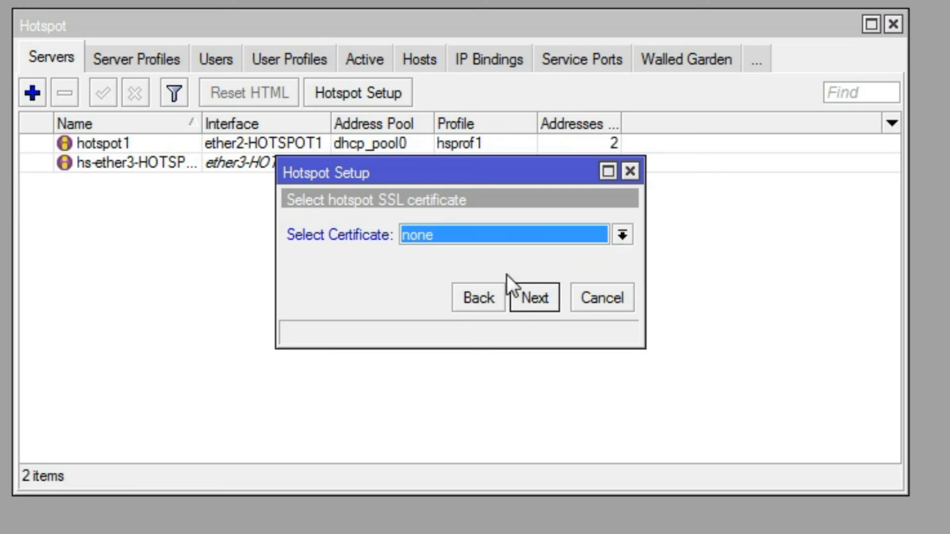
click(518, 292)
click(518, 292)
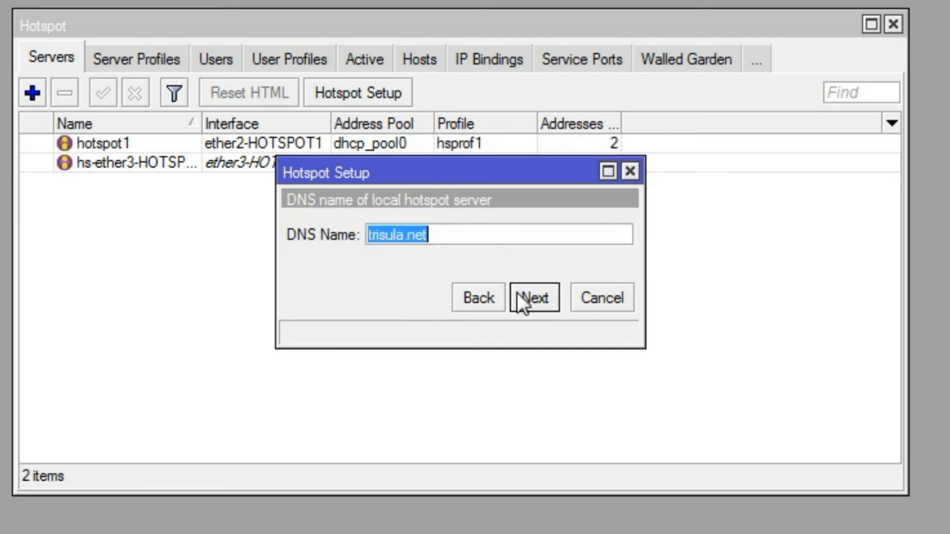
click(517, 292)
click(462, 243)
Step: Set up a hotspot on ether5-HOTSPOT4, accepting the proposed network and DNS settings and using no SSL certificate
click(361, 84)
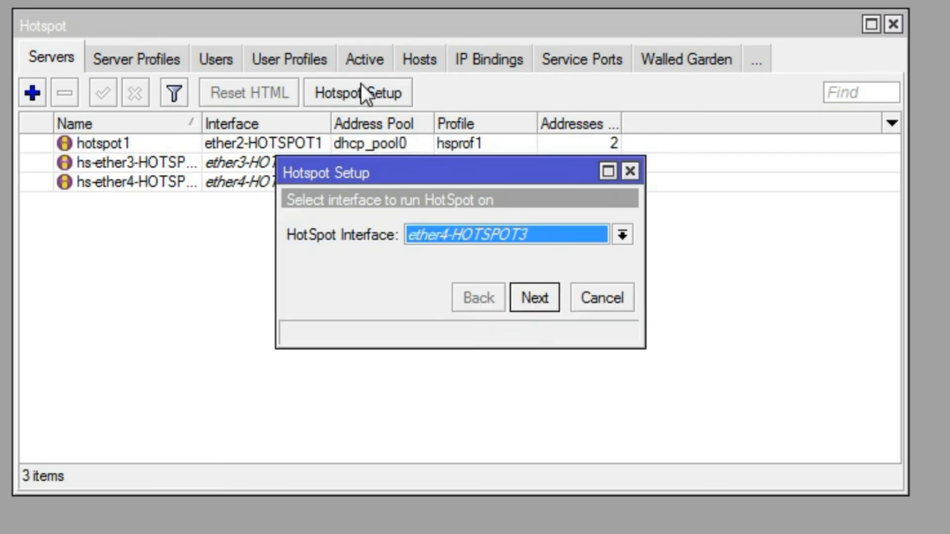
click(429, 235)
click(420, 322)
click(549, 299)
click(549, 301)
click(546, 297)
click(583, 234)
click(532, 266)
click(524, 291)
click(524, 297)
click(524, 297)
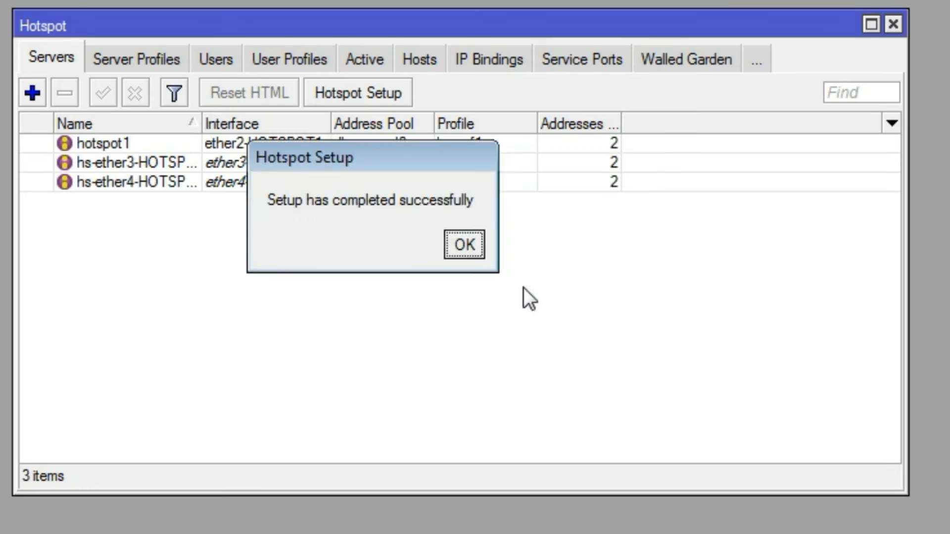
click(465, 242)
Step: Review the hotspot server profiles and delete the flash/hotspot directory from the router's files
click(102, 61)
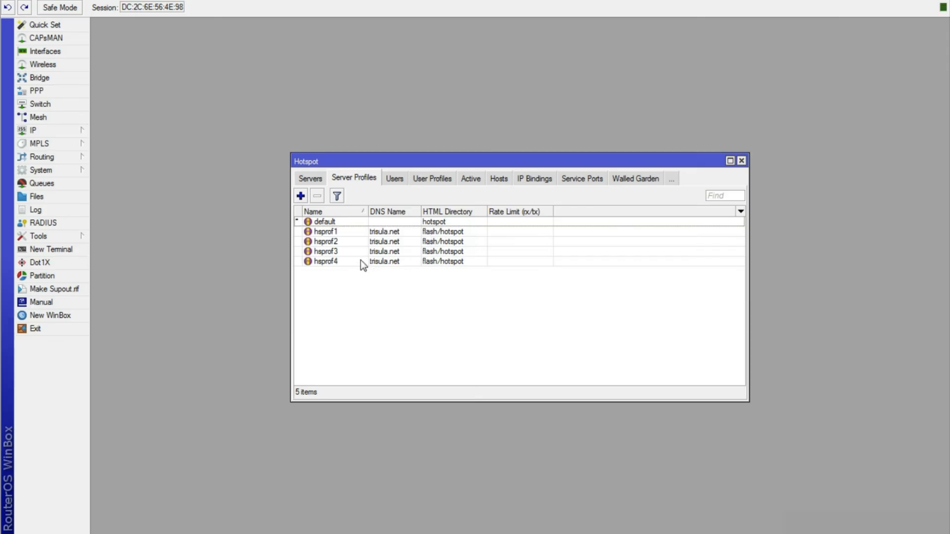
click(72, 194)
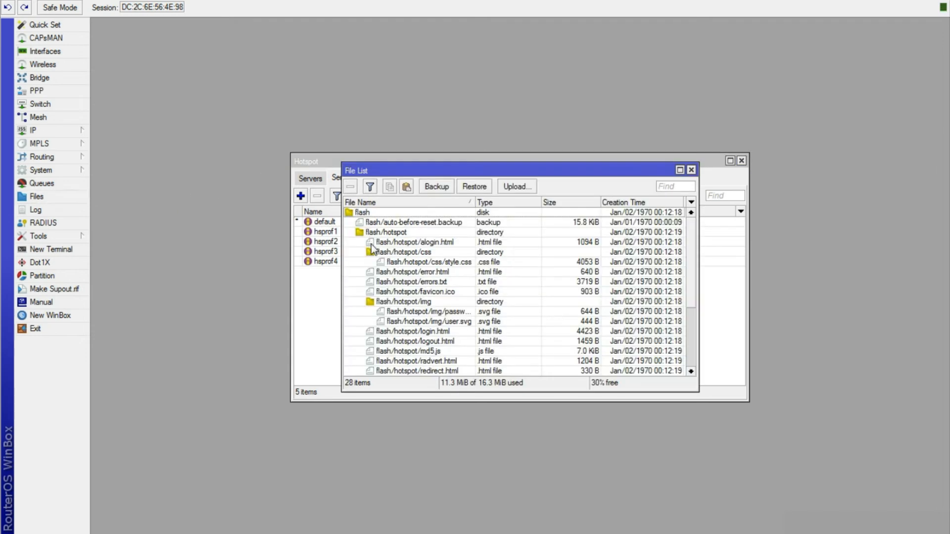
click(383, 232)
click(351, 187)
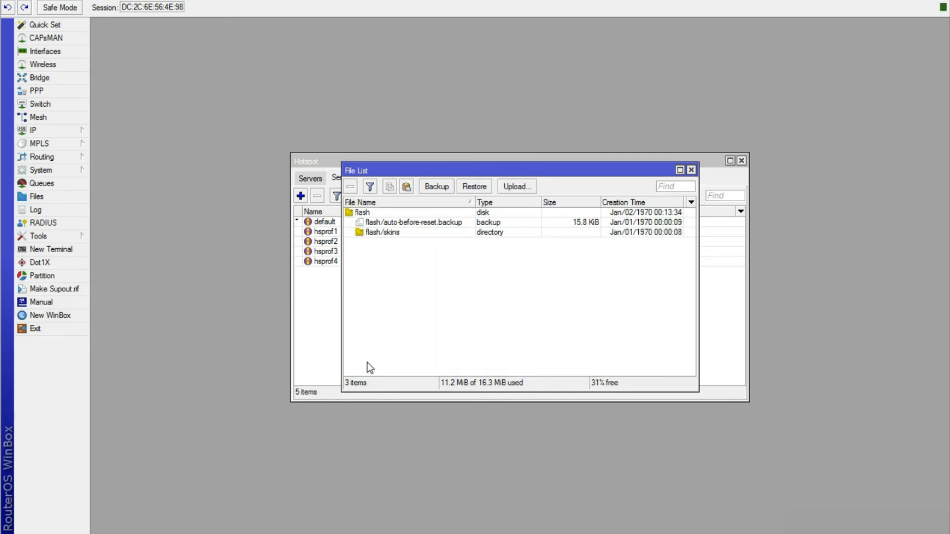
Step: Copy the RIBBON2021 folder from the Windows desktop into the router's flash directory and close the file list
mouse_move(181, 533)
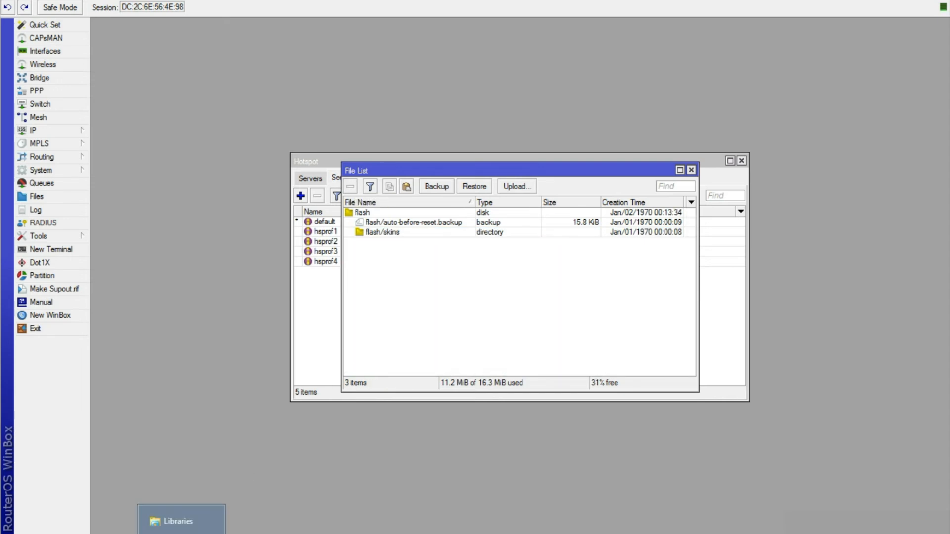
click(181, 533)
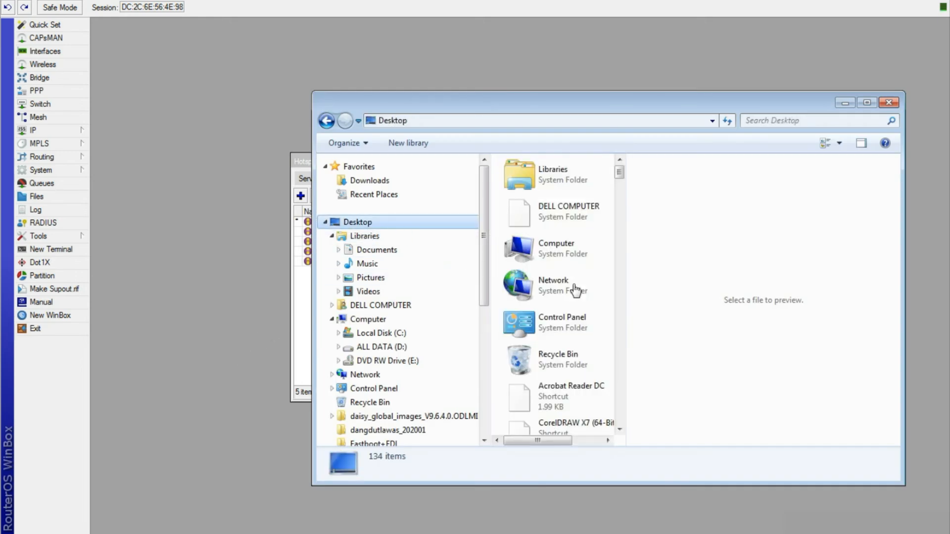
click(575, 289)
key(r)
key(r)
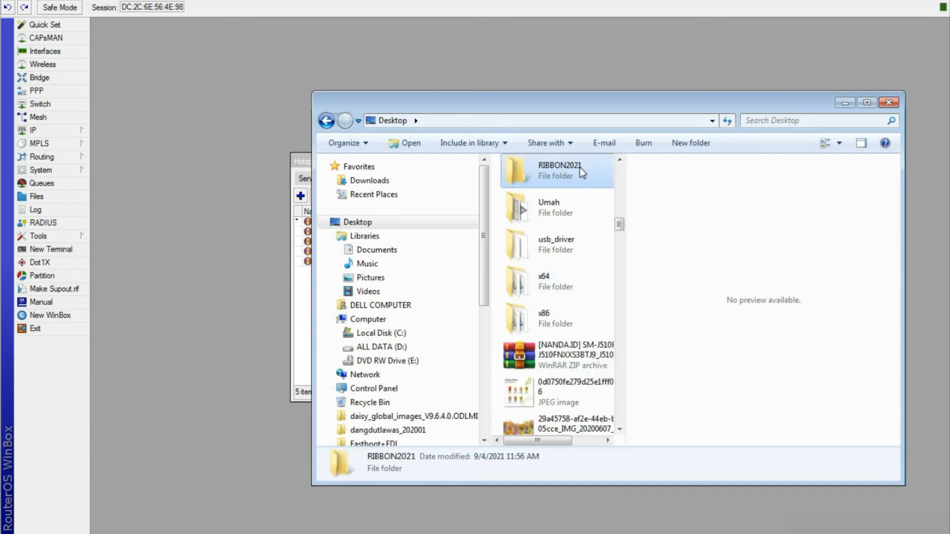
drag(579, 168, 570, 311)
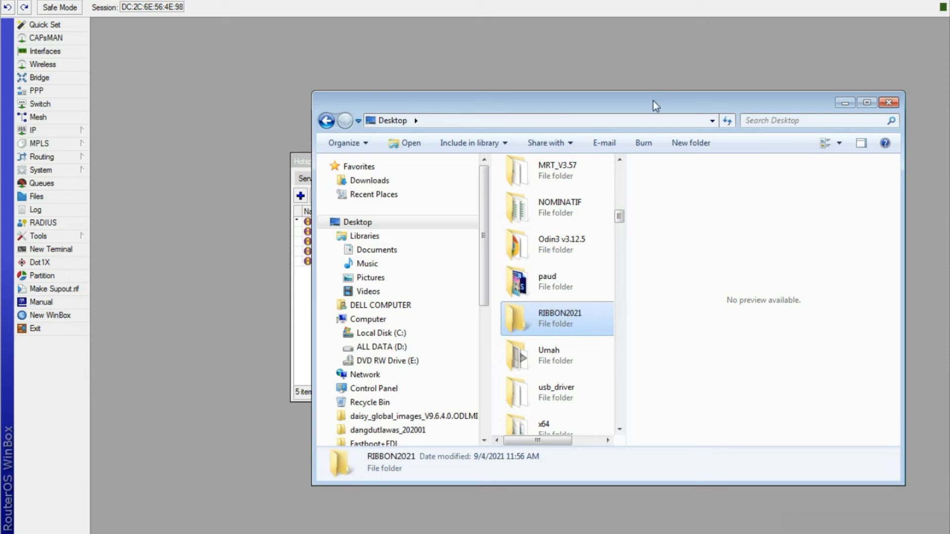
drag(651, 102, 752, 34)
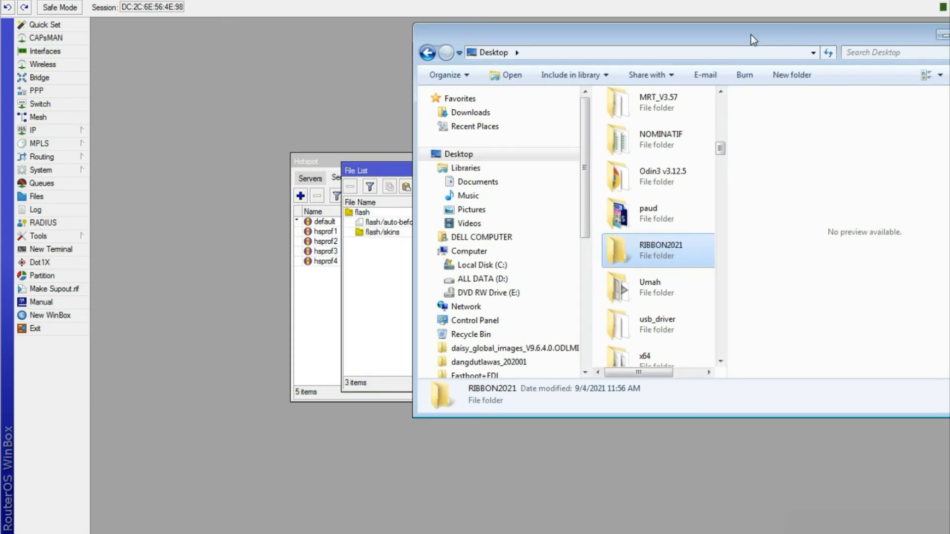
drag(613, 249, 380, 214)
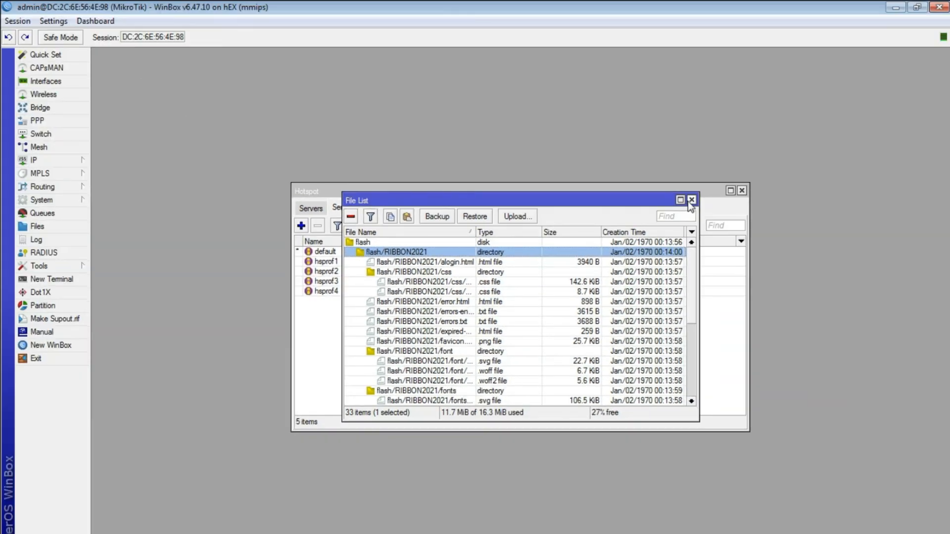
click(691, 199)
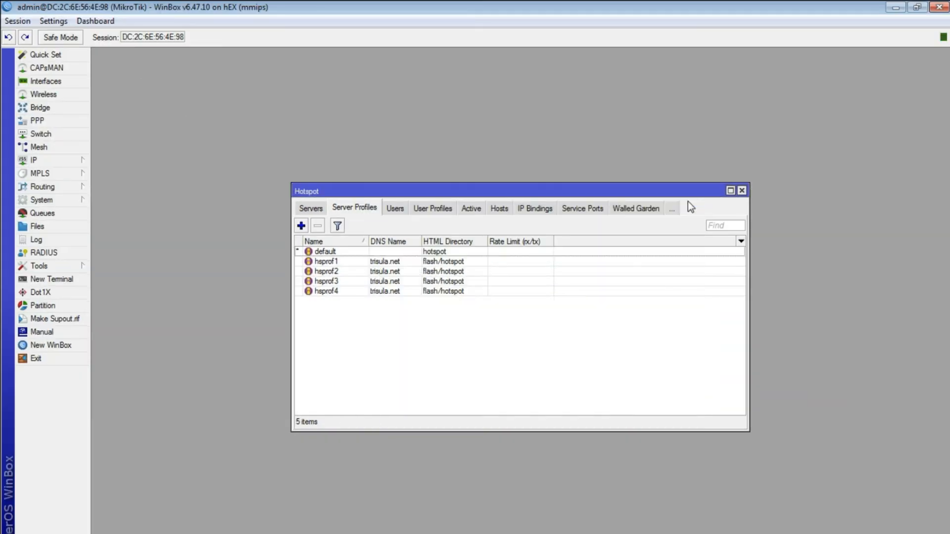
Step: Set the HTML directory of server profile hsprof1 to flash/RIBBON2021
click(413, 261)
double_click(411, 237)
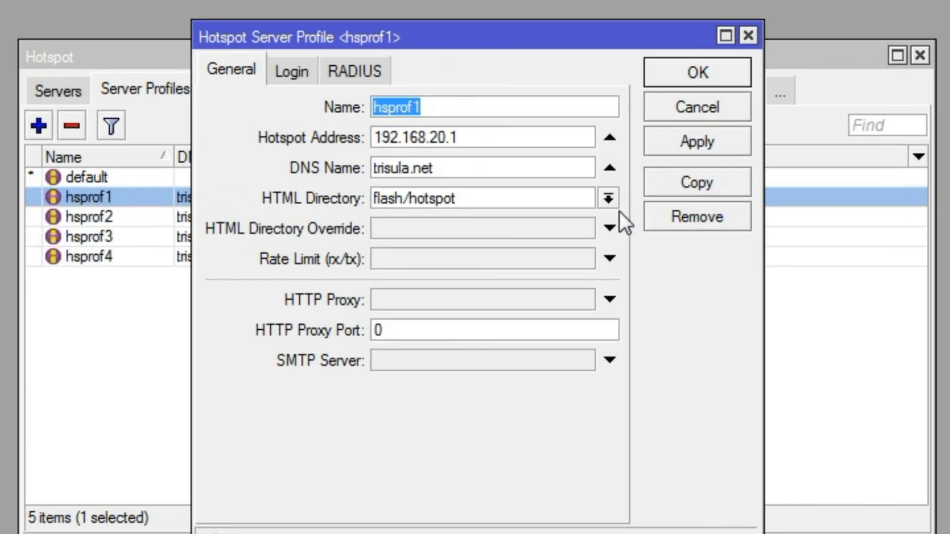
click(608, 198)
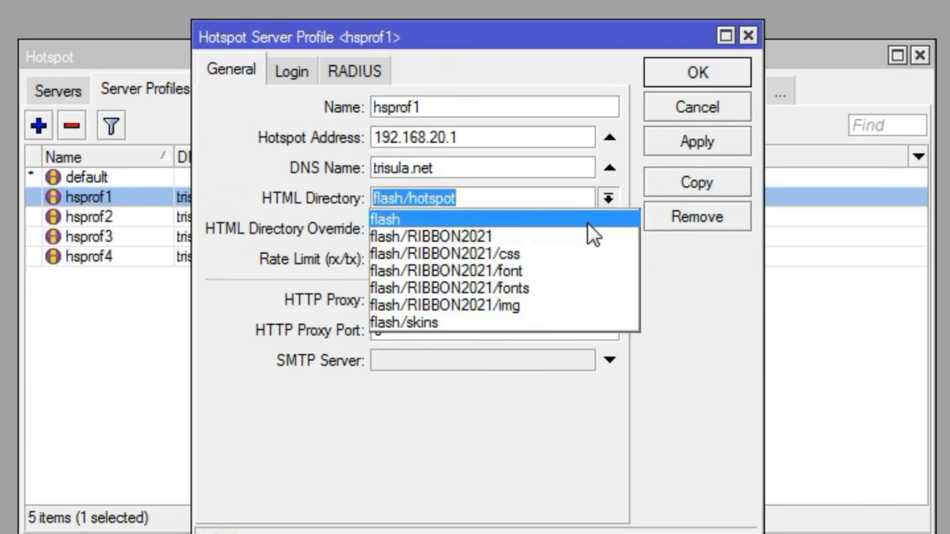
click(573, 237)
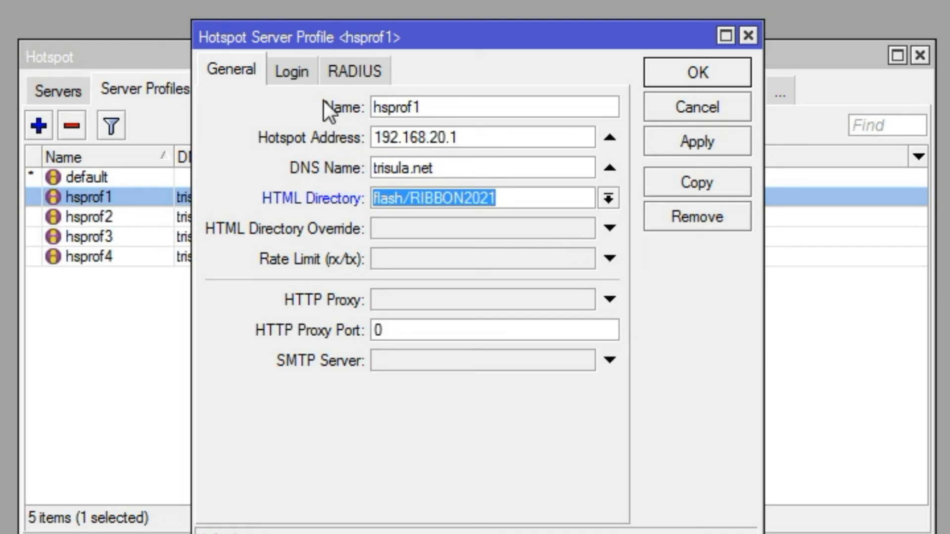
Step: Enable HTTP PAP, MAC Cookie and HTTPS login for hsprof1, disable Cookie login, and save the profile
click(288, 70)
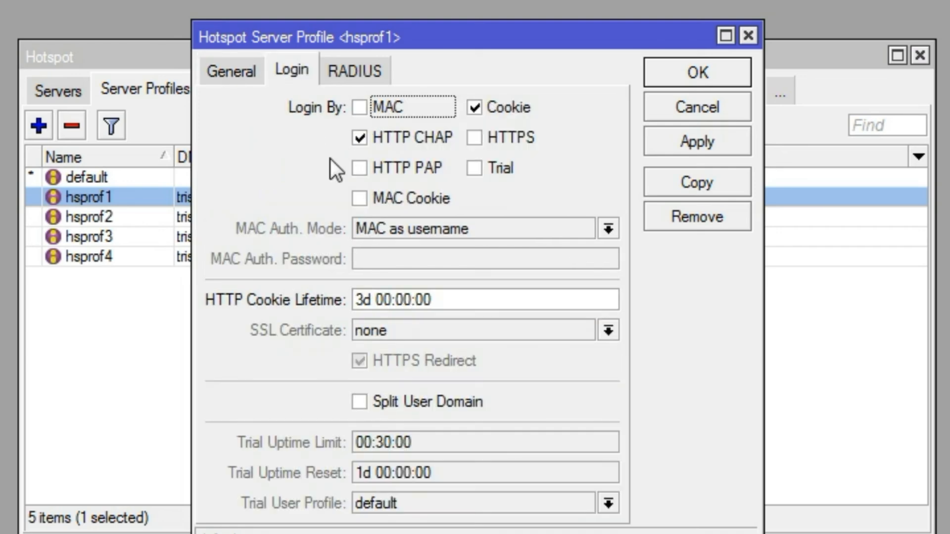
click(376, 167)
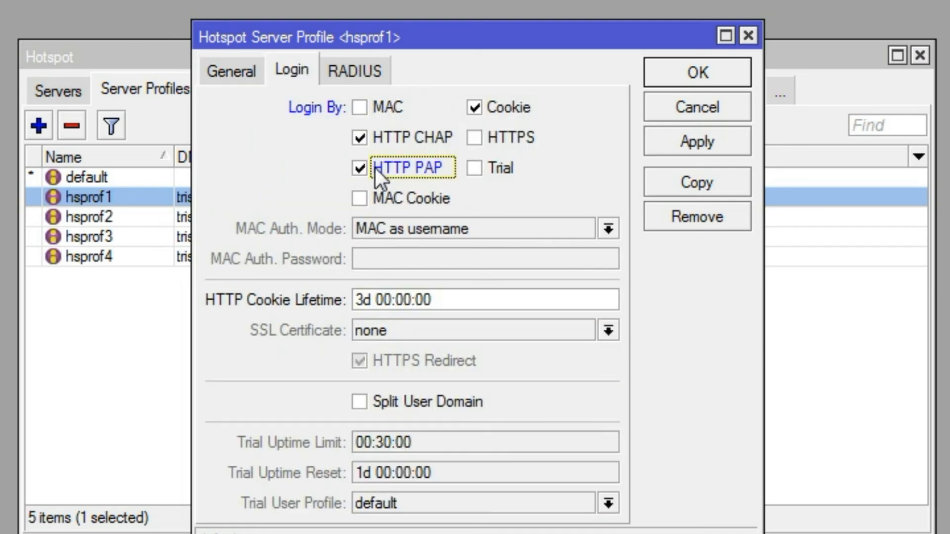
click(366, 195)
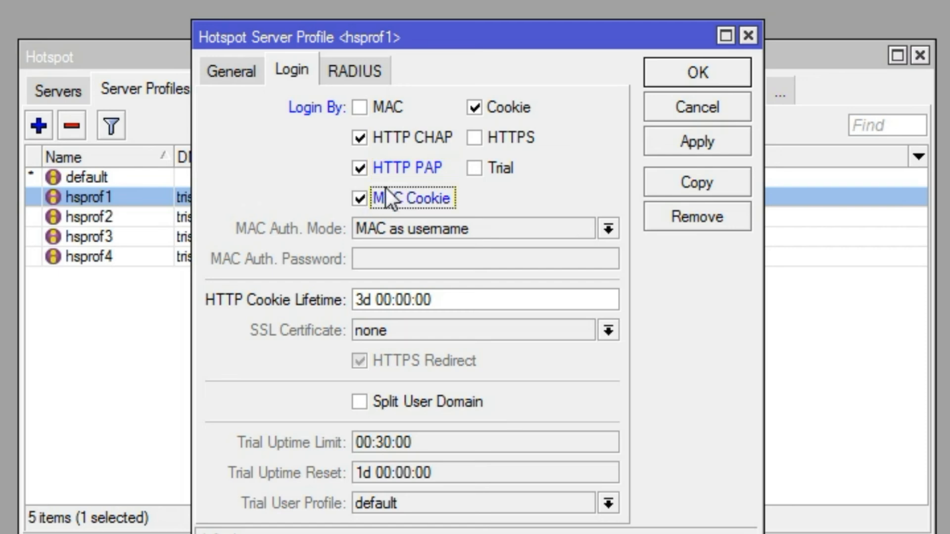
click(490, 138)
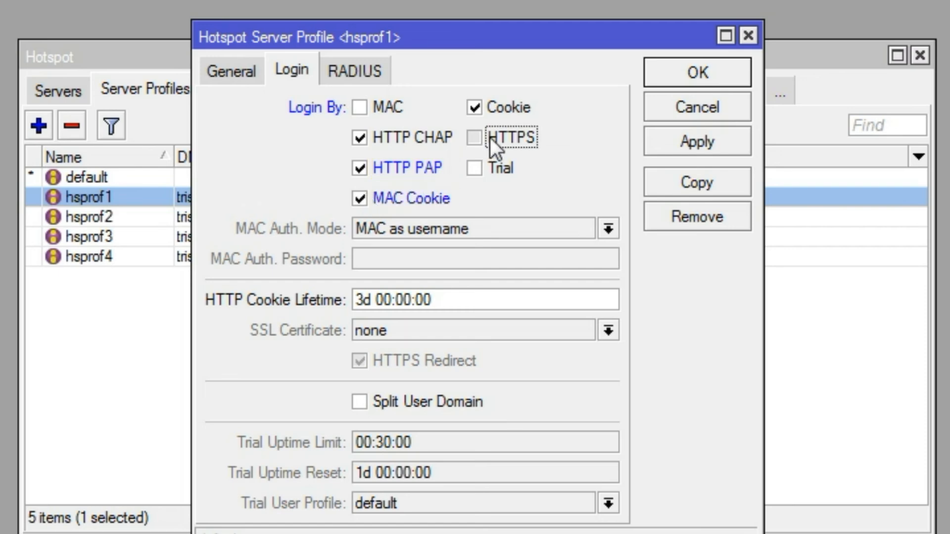
click(490, 109)
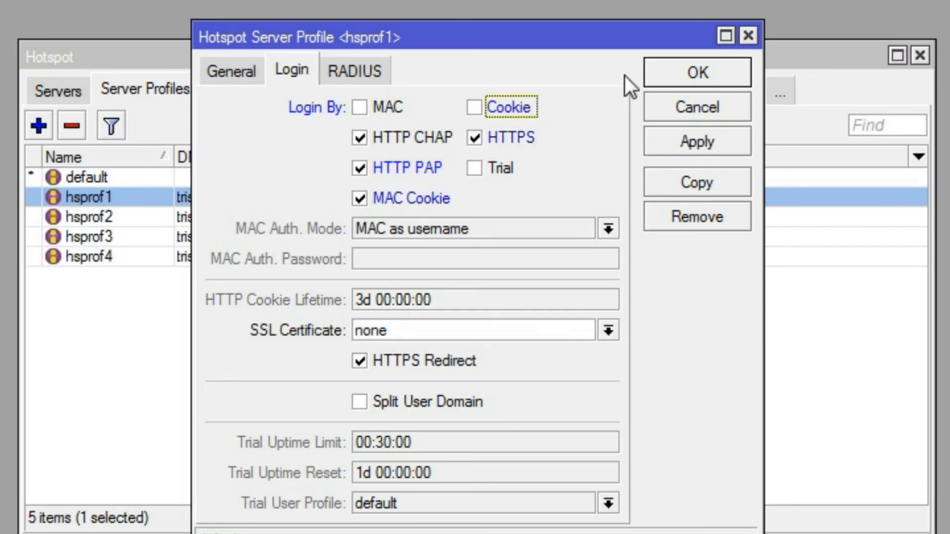
click(666, 76)
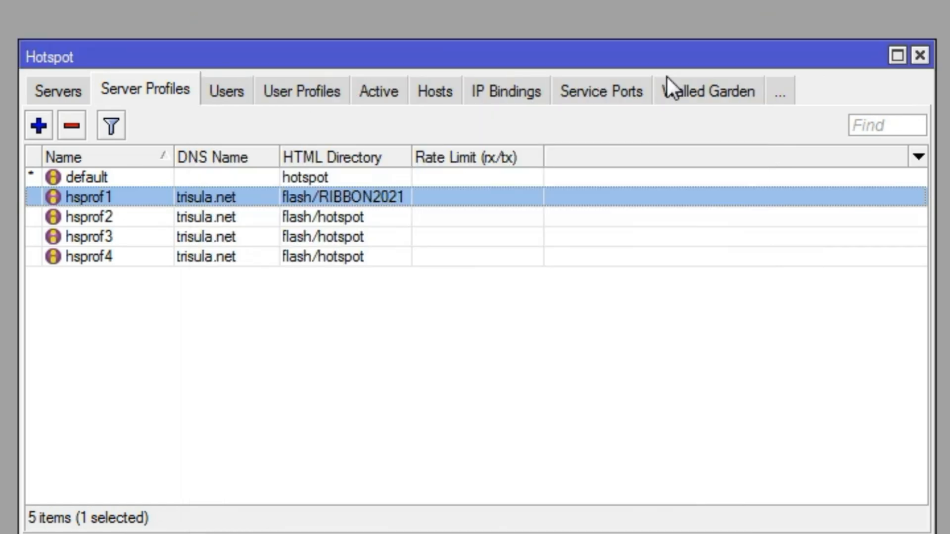
Step: For hsprof2, enable MAC Cookie, HTTP PAP and HTTPS login, disable Cookie login, and set the HTML directory to flash/RIBBON2021
double_click(316, 214)
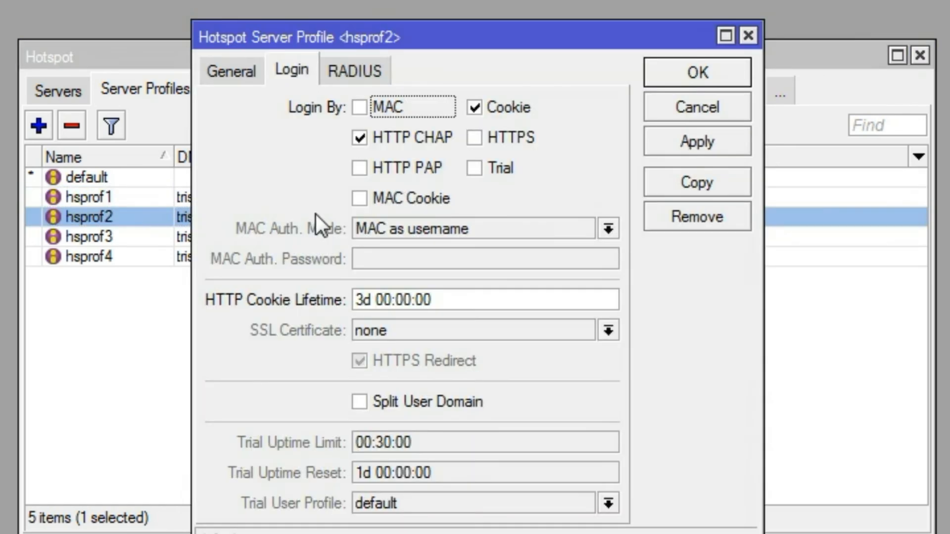
click(363, 195)
click(358, 168)
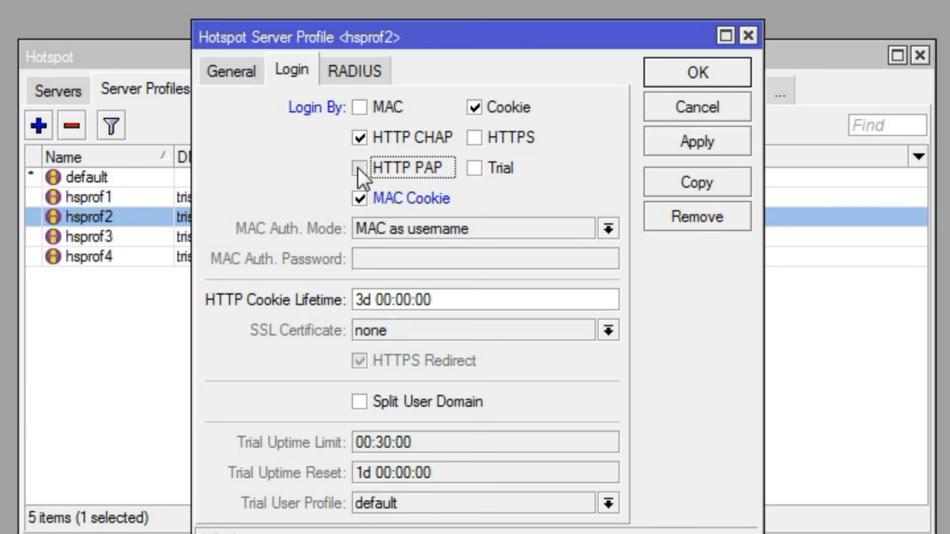
click(485, 141)
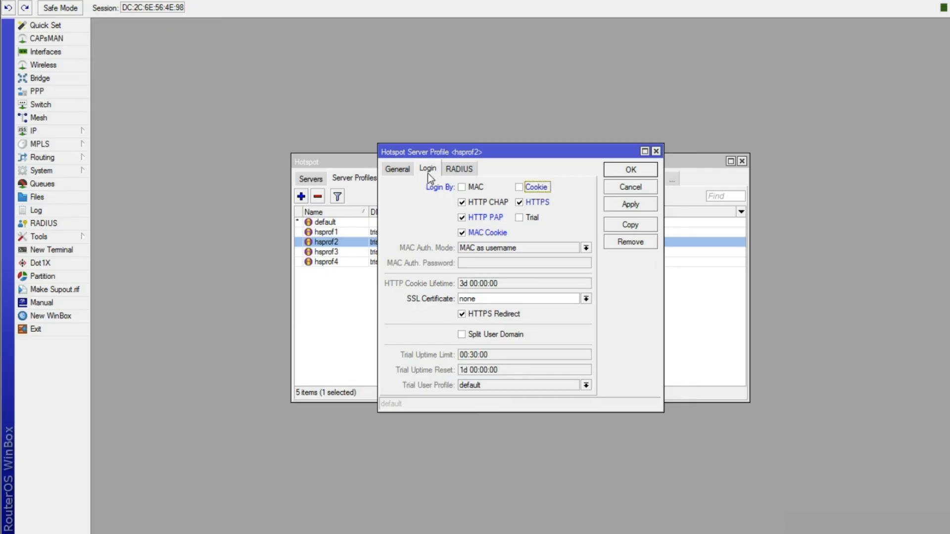
click(231, 70)
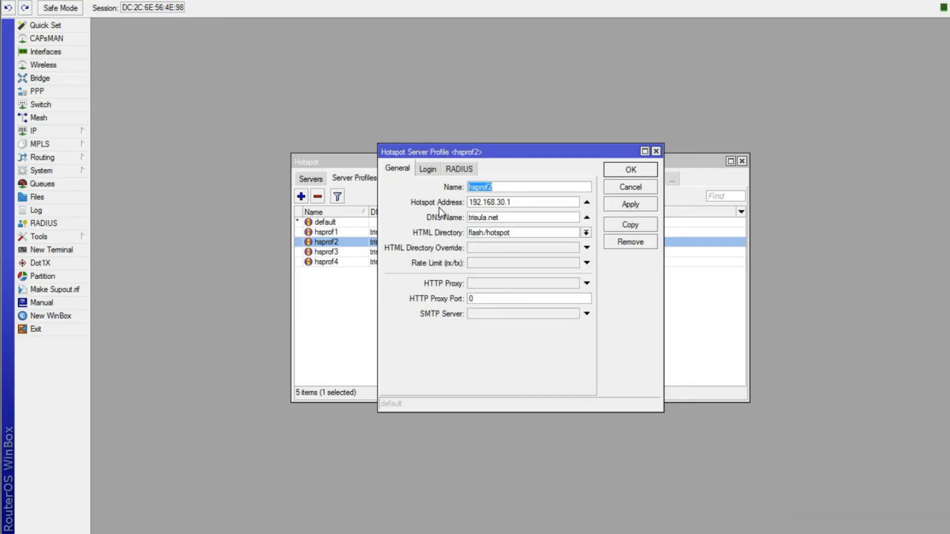
click(608, 199)
click(497, 252)
click(618, 170)
Step: For hsprof3, set the HTML directory to flash/RIBBON2021 and enable HTTP PAP, MAC Cookie and HTTPS login
double_click(442, 251)
click(586, 232)
click(569, 252)
click(427, 169)
click(485, 217)
click(475, 232)
click(527, 202)
click(456, 169)
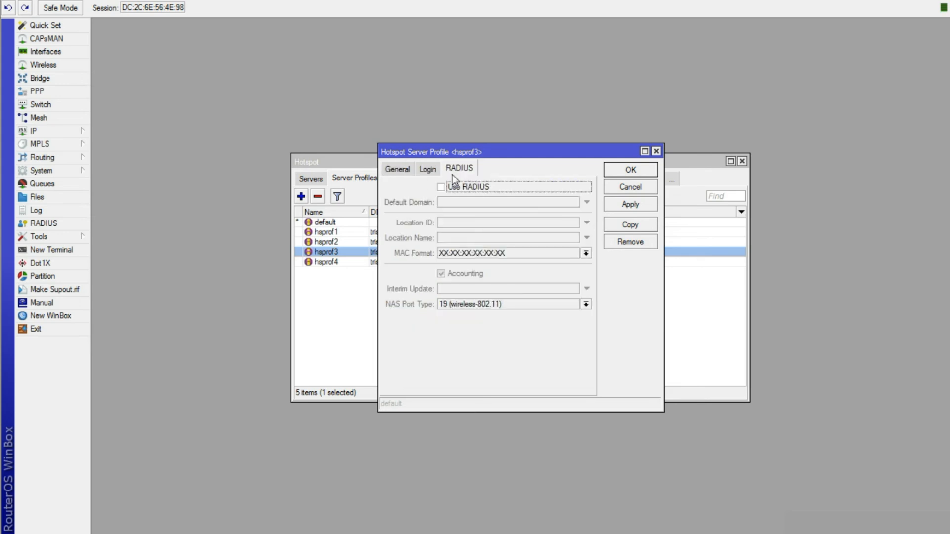
click(426, 168)
click(643, 171)
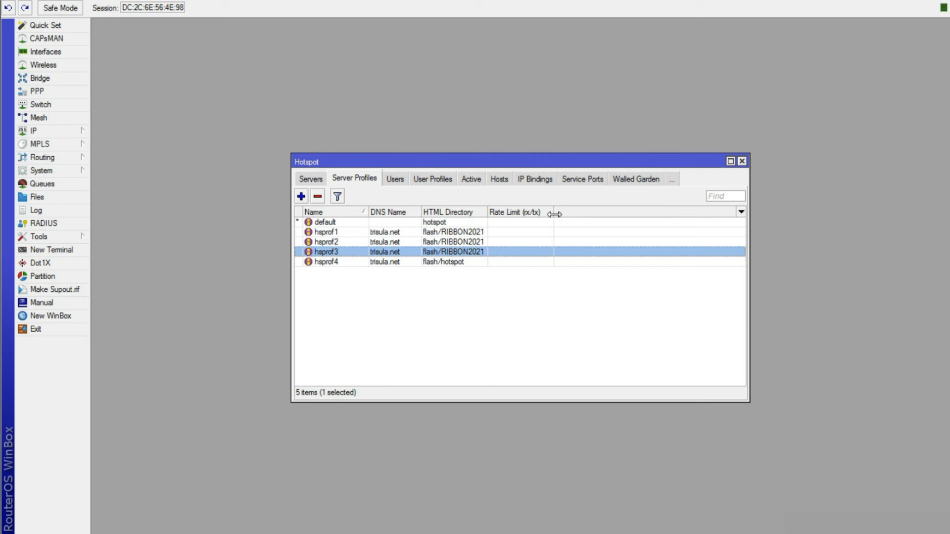
Step: For hsprof4, enable HTTP PAP, MAC Cookie and HTTPS login and set the HTML directory to flash/RIBBON2021
double_click(455, 263)
click(475, 217)
click(464, 232)
click(519, 202)
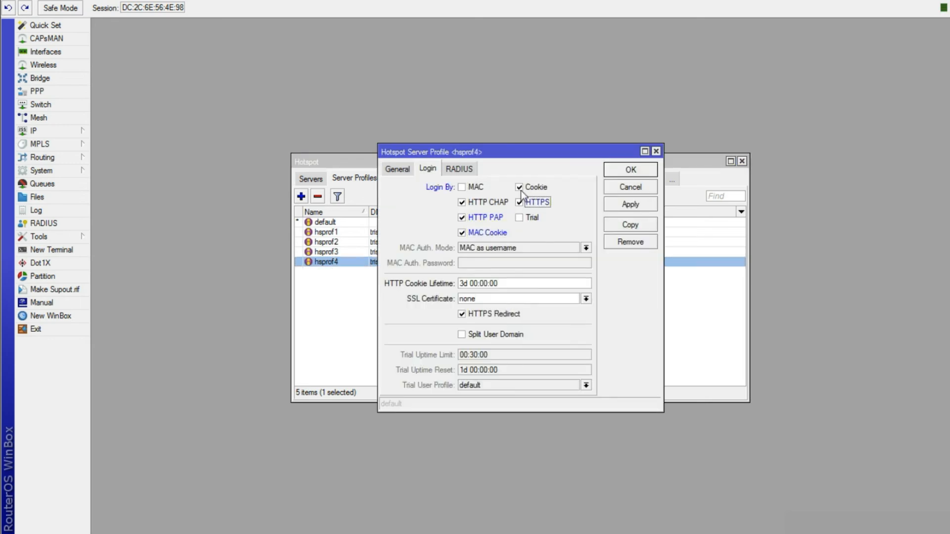
click(397, 169)
click(586, 233)
click(573, 260)
click(630, 170)
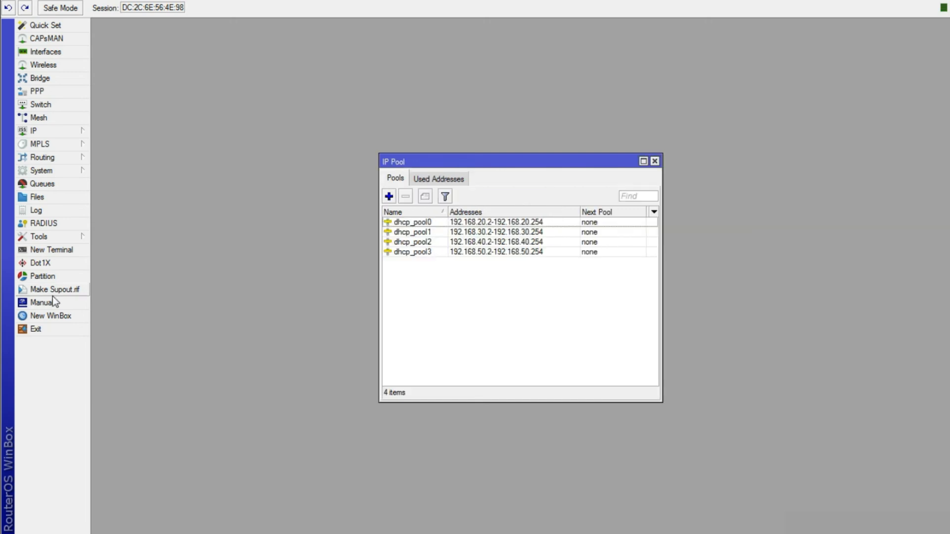
Step: Set a new router login password, leaving the old password blank, confirm it and apply the change
click(71, 173)
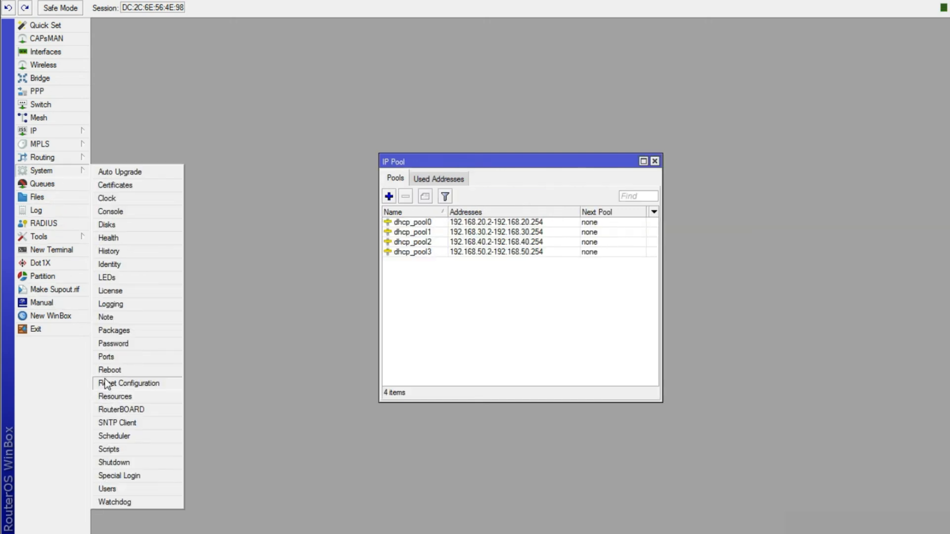
click(116, 346)
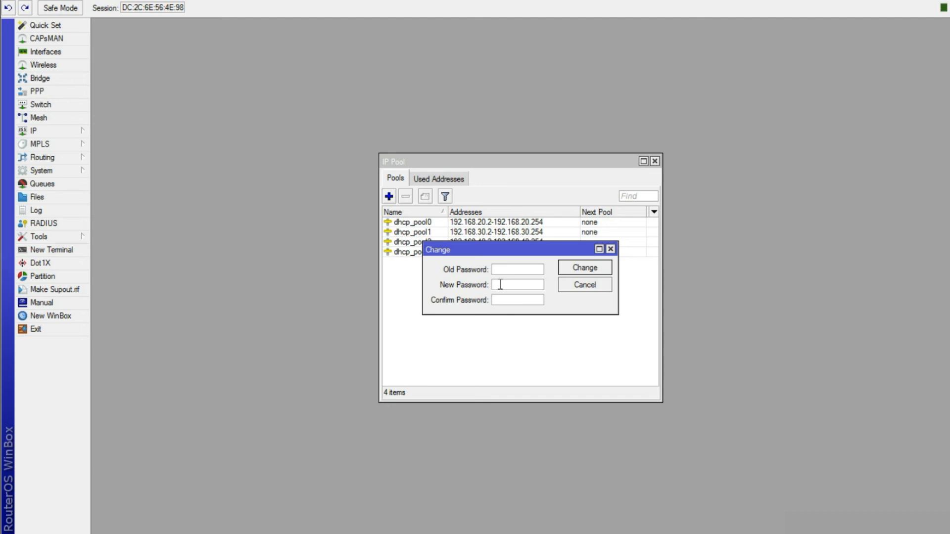
key(BackSpace)
text(***********)
key(Tab)
text(************)
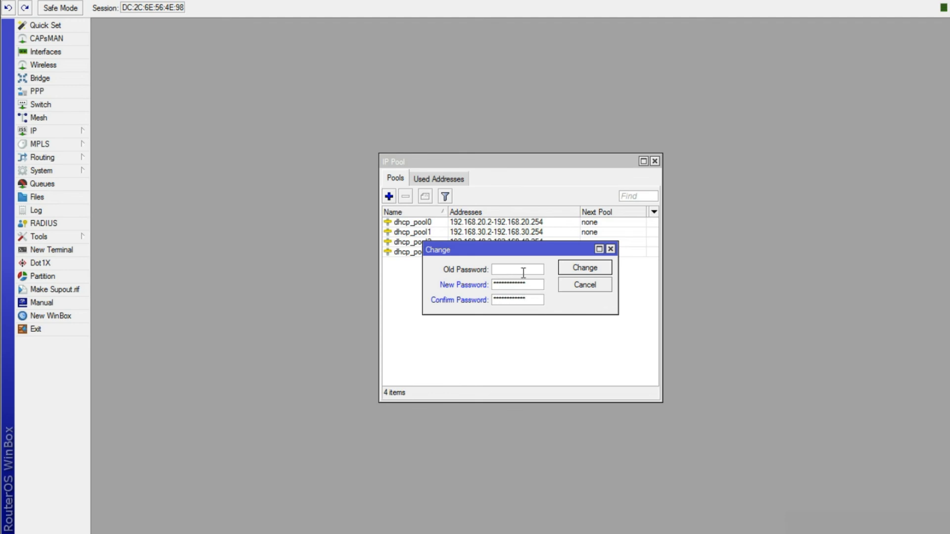
click(589, 268)
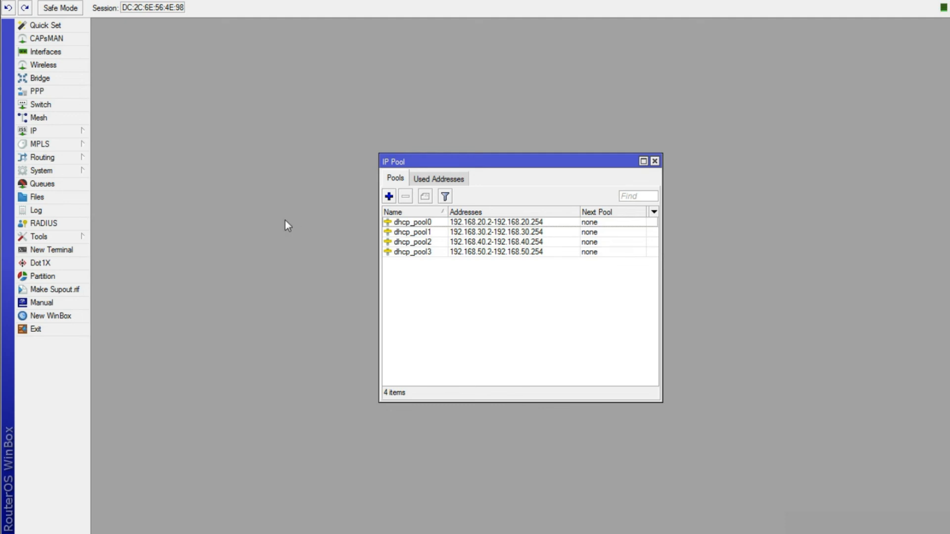
Step: Close the IP Pool window, exit the router session and relaunch WinBox from the desktop
click(654, 161)
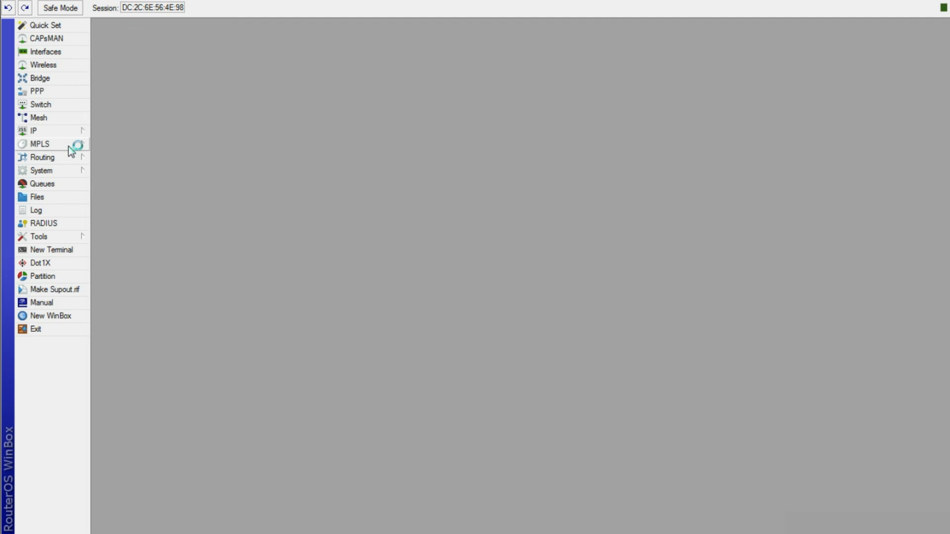
click(34, 330)
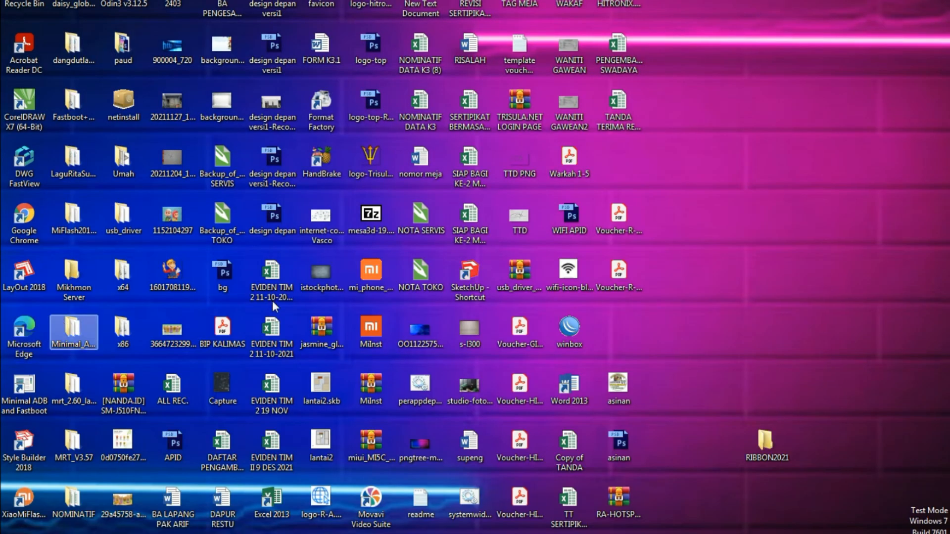
click(570, 335)
double_click(569, 335)
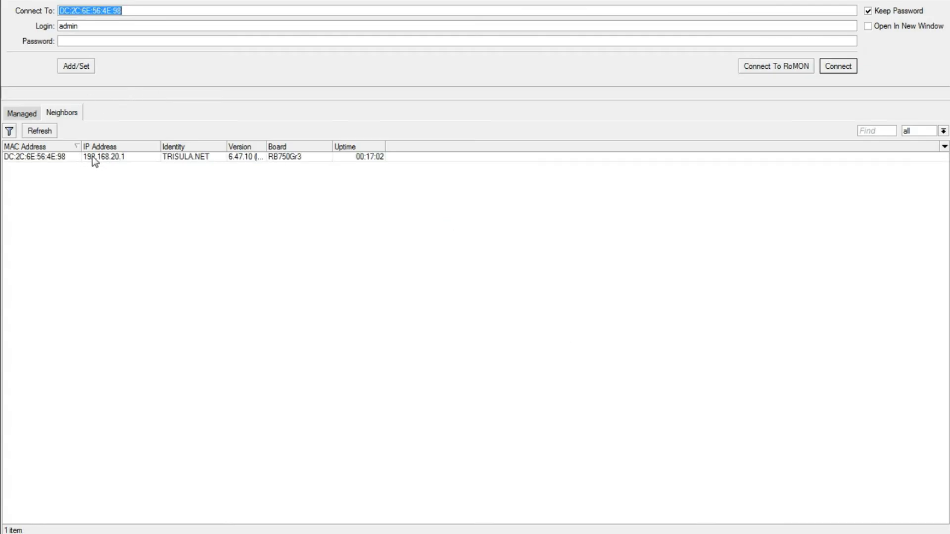
Step: Try to connect to the TRISULA.NET router at 192.168.20.1 as admin, entering the new login password
click(92, 156)
click(81, 45)
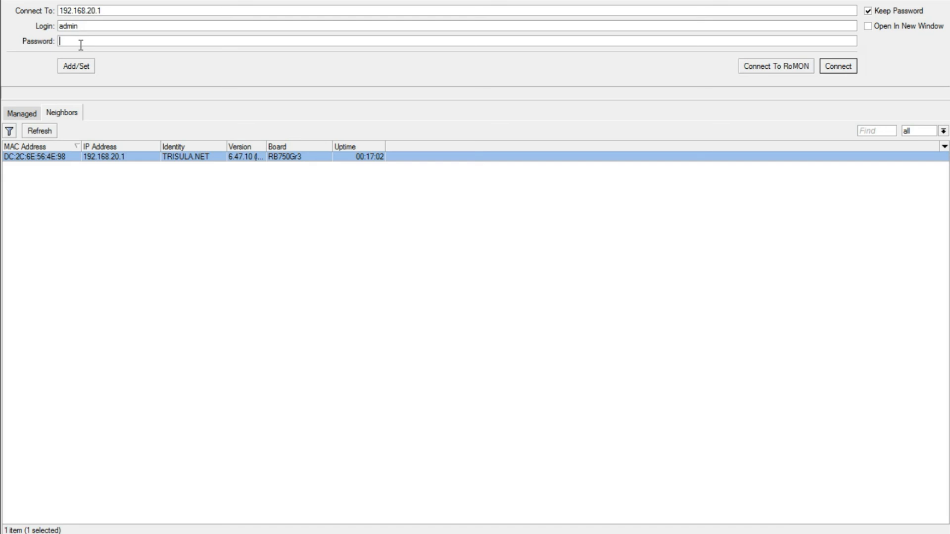
text(*************)
key(Return)
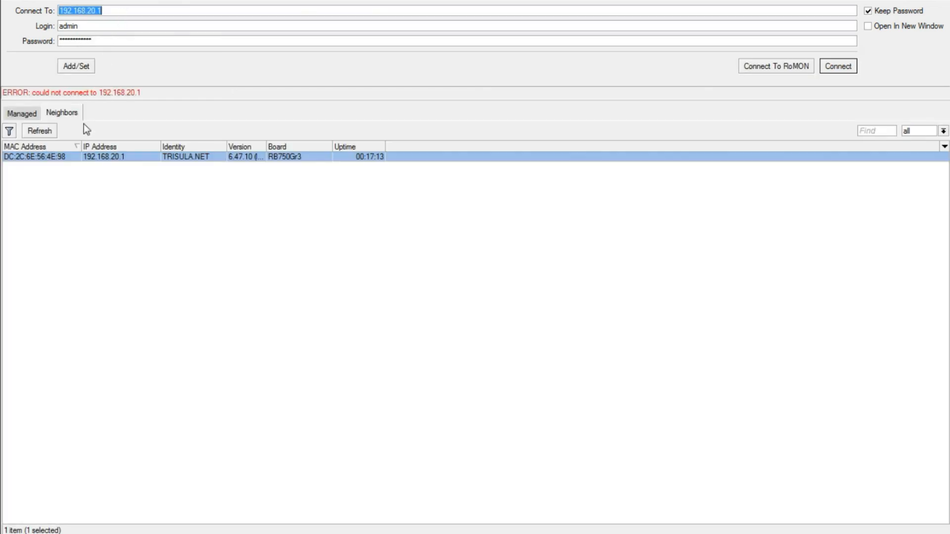
Step: Choose the TRISULA.NET router's MAC address as the connection target for the admin login
double_click(54, 156)
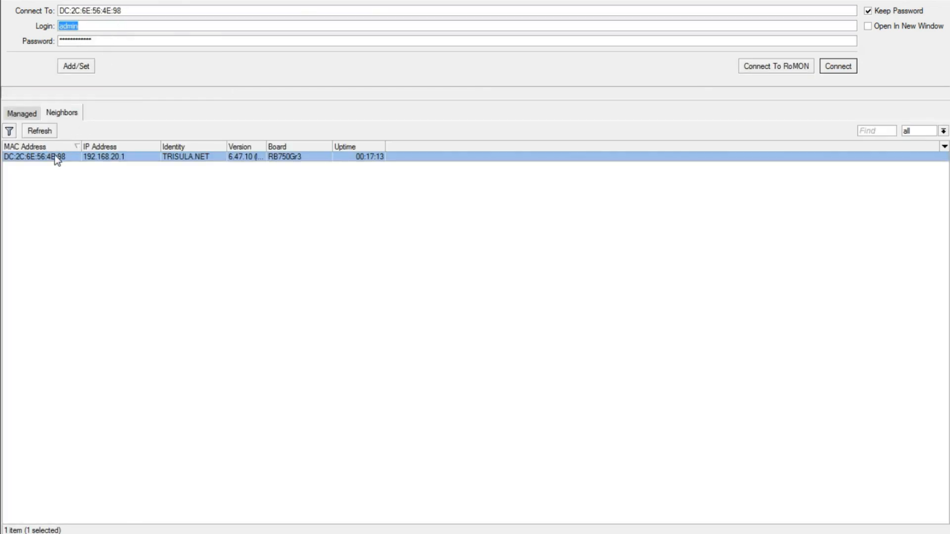